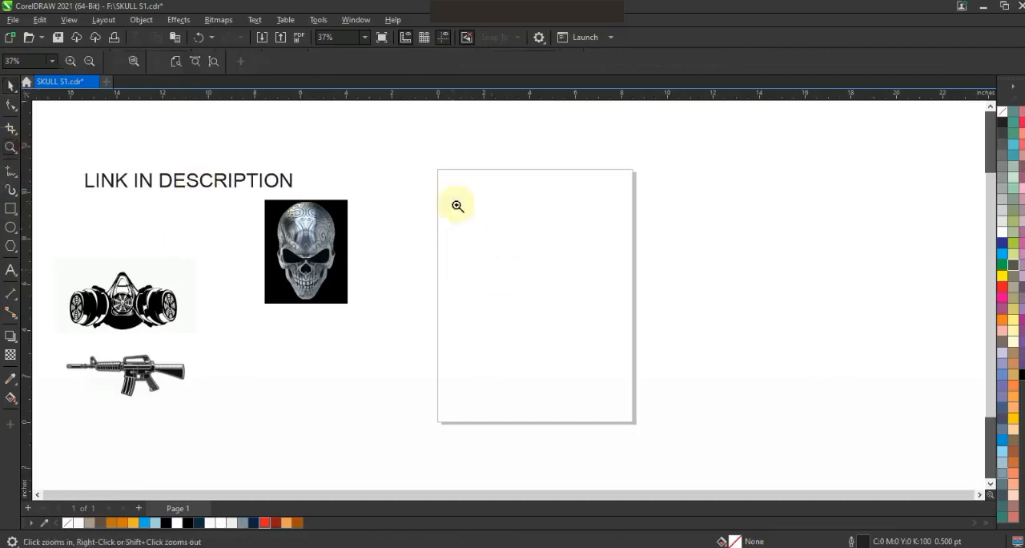
Draw a circle on the page and stretch it into an upright ellipse about 6.6 in wide and 7.7 in tall.
left_click_drag(685, 426, 683, 425)
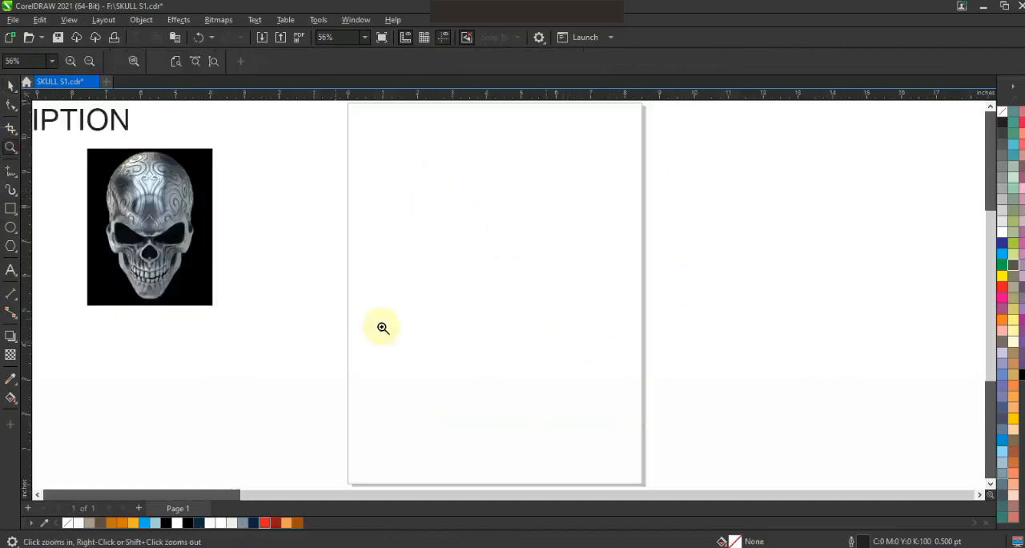
left_click(10, 228)
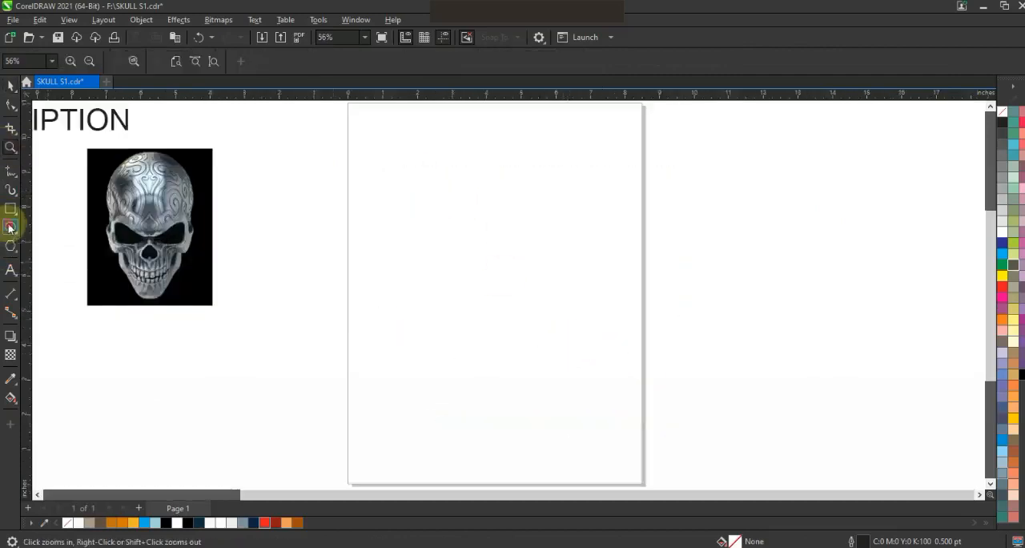
left_click_drag(398, 163, 502, 392)
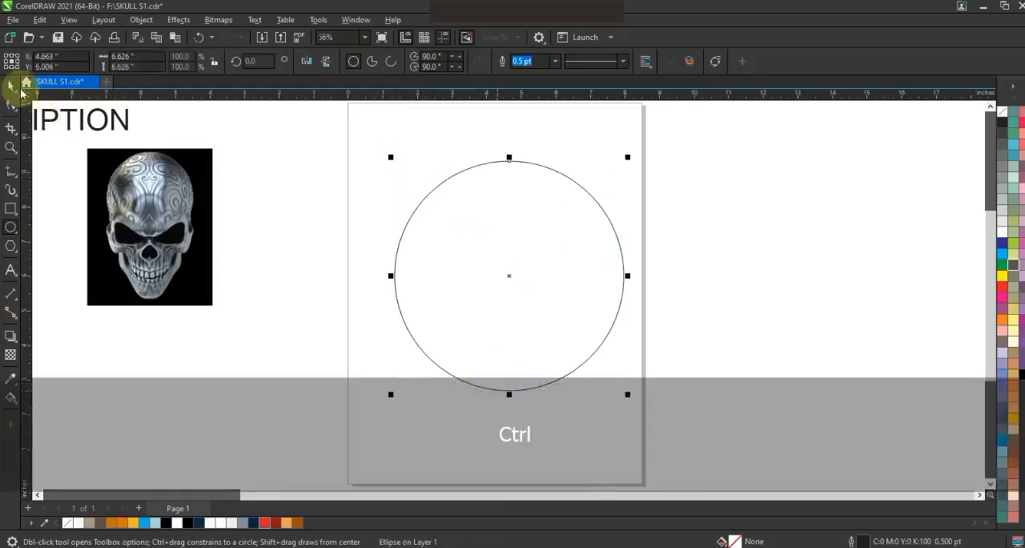
key("space")
left_click_drag(509, 157, 509, 138)
left_click_drag(517, 206, 501, 200)
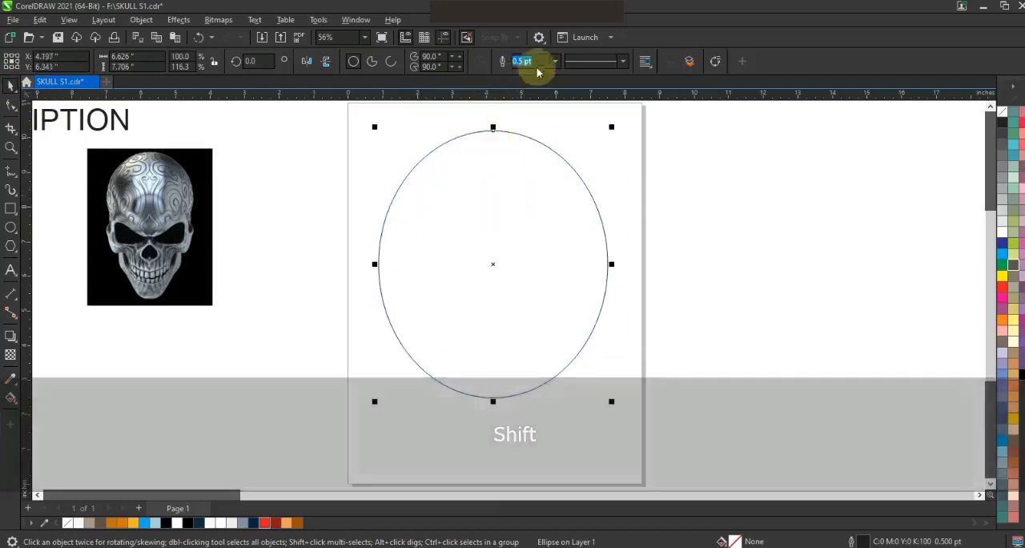
Set the ellipse's outline to 3 pt and narrow it symmetrically to about 6.2 in wide.
left_click(555, 61)
left_click(541, 143)
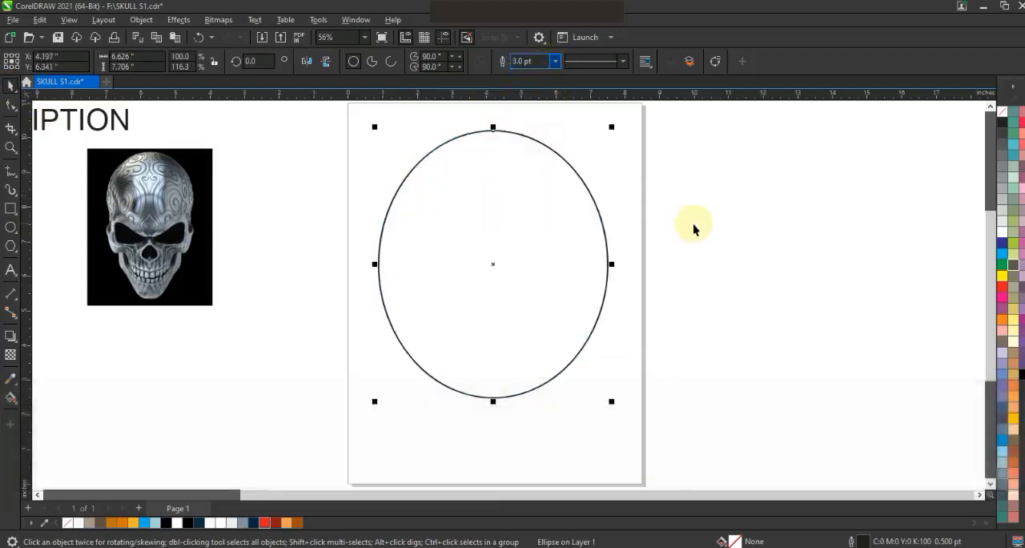
left_click(10, 147)
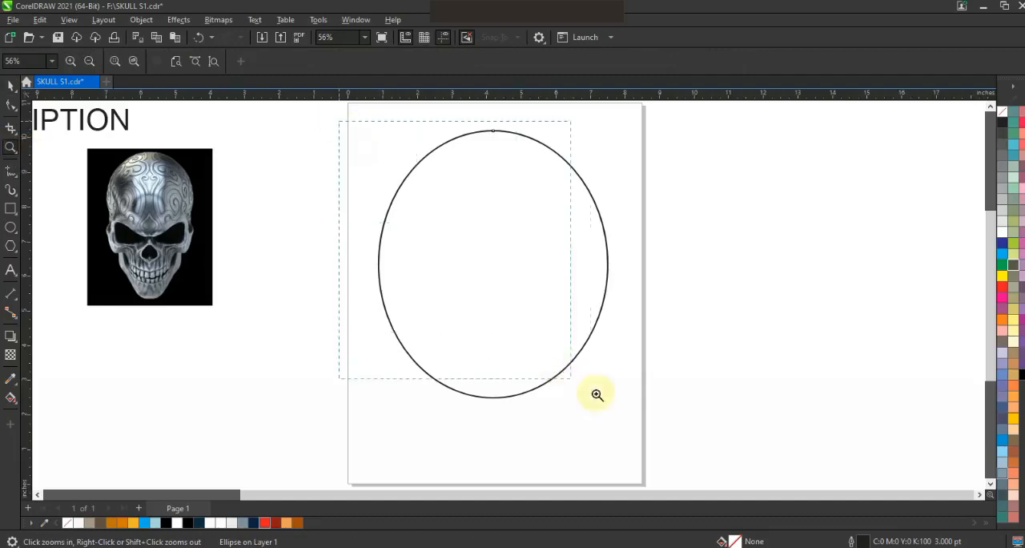
left_click_drag(642, 425, 642, 424)
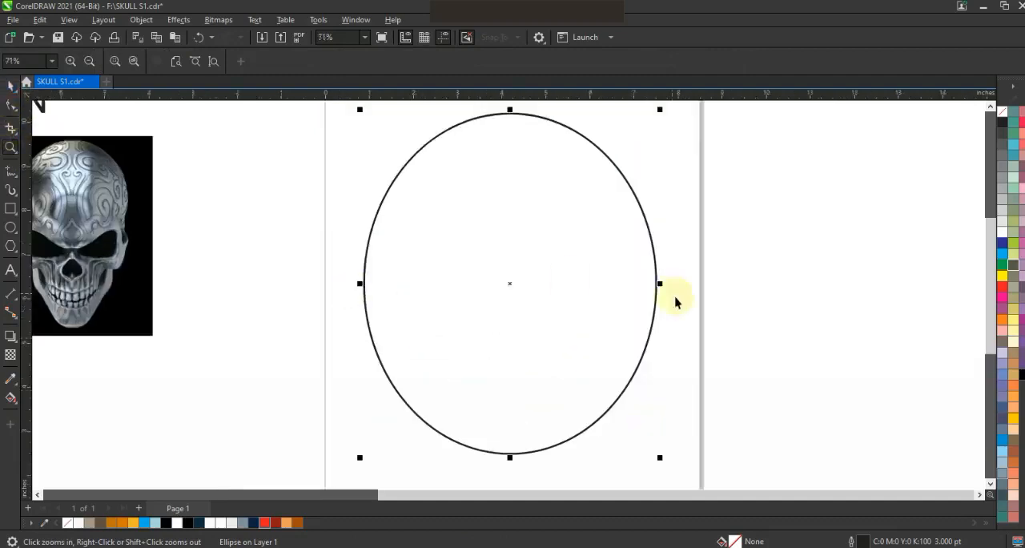
key("space")
left_click_drag(660, 283, 650, 284)
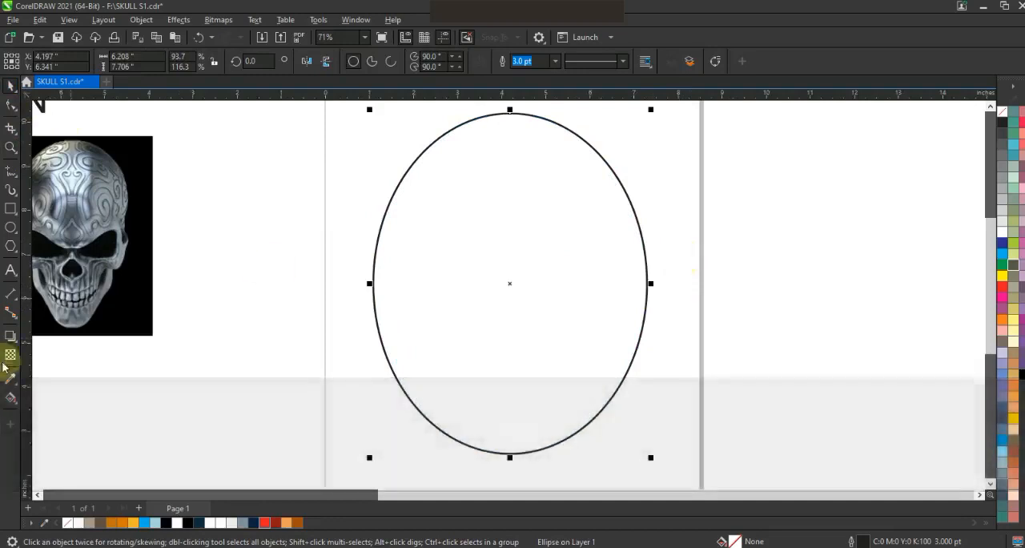
Add a one-step inward contour with an offset of about 0.276 in to the ellipse.
left_click(11, 337)
left_click(48, 351)
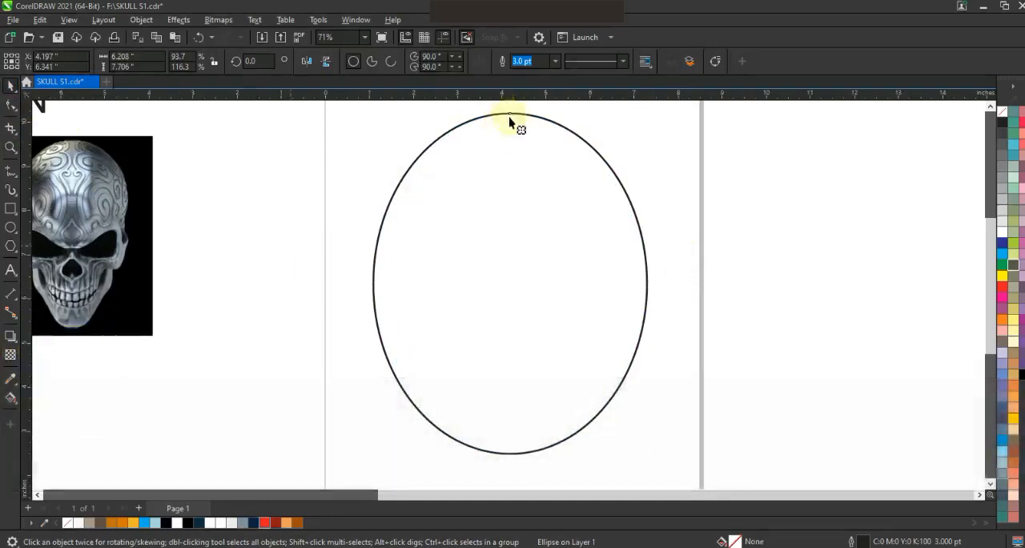
left_click_drag(509, 113, 504, 131)
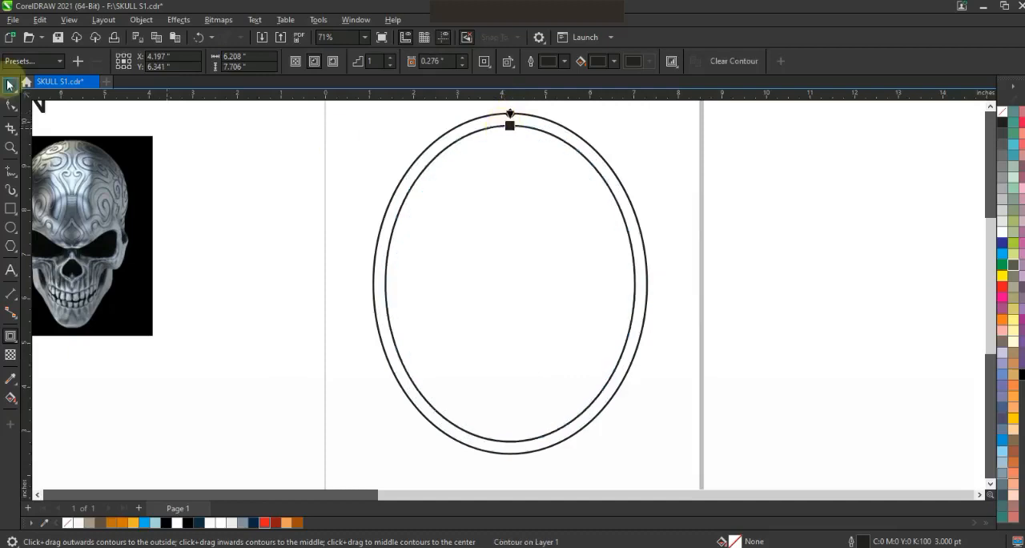
Break the contour apart and combine the inner and outer ellipses into a single ring.
left_click(10, 86)
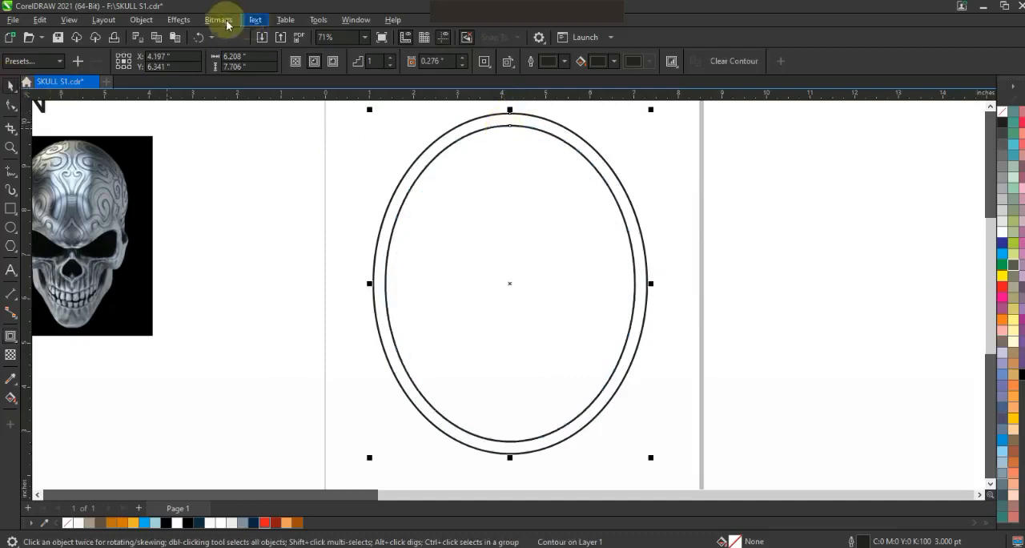
left_click(179, 20)
mouse_move(141, 20)
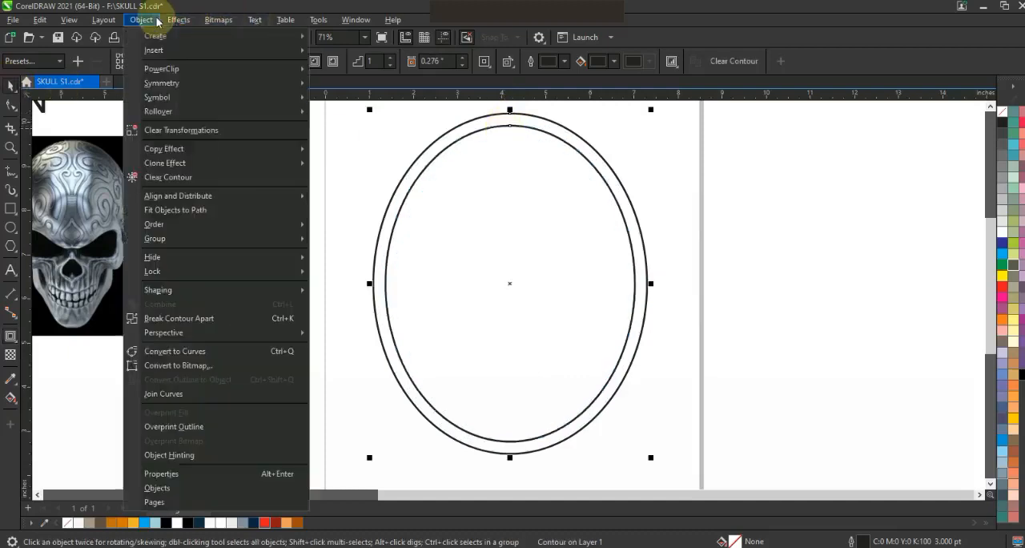
left_click(204, 323)
left_click(593, 163)
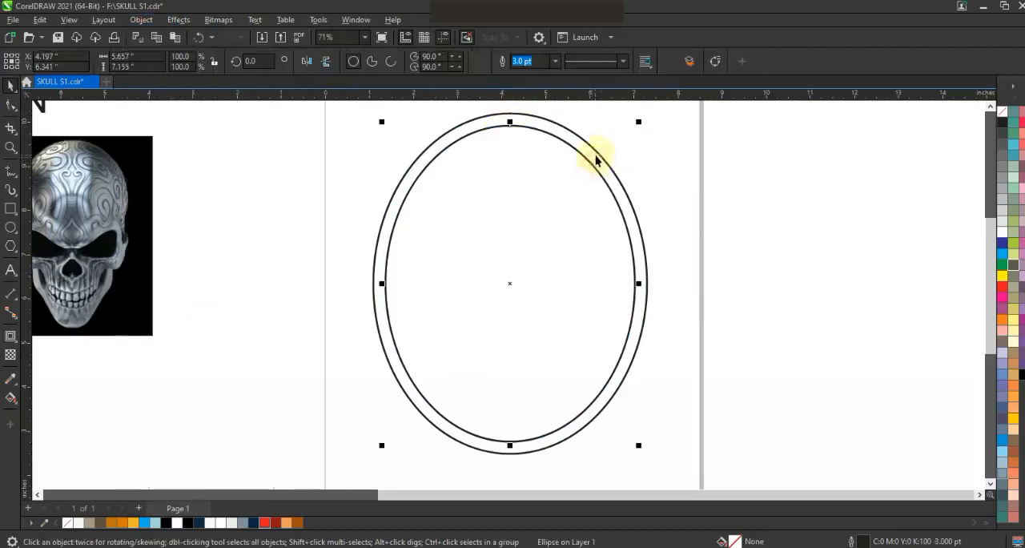
left_click(591, 150, "shift")
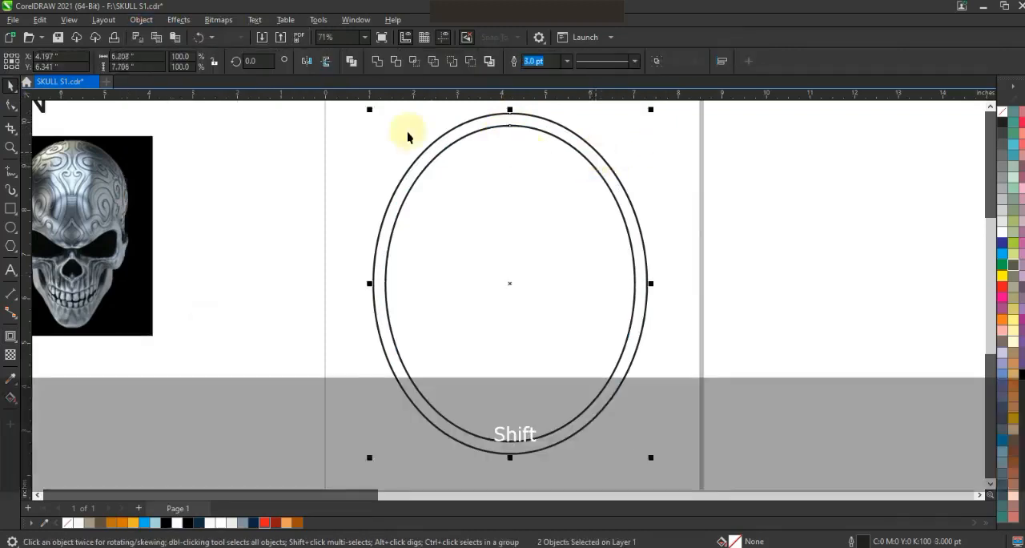
left_click(350, 66)
Copy the ring sideways so the two overlap, place a third copy beside them, and group the overlapping pair.
left_click_drag(633, 332, 729, 344)
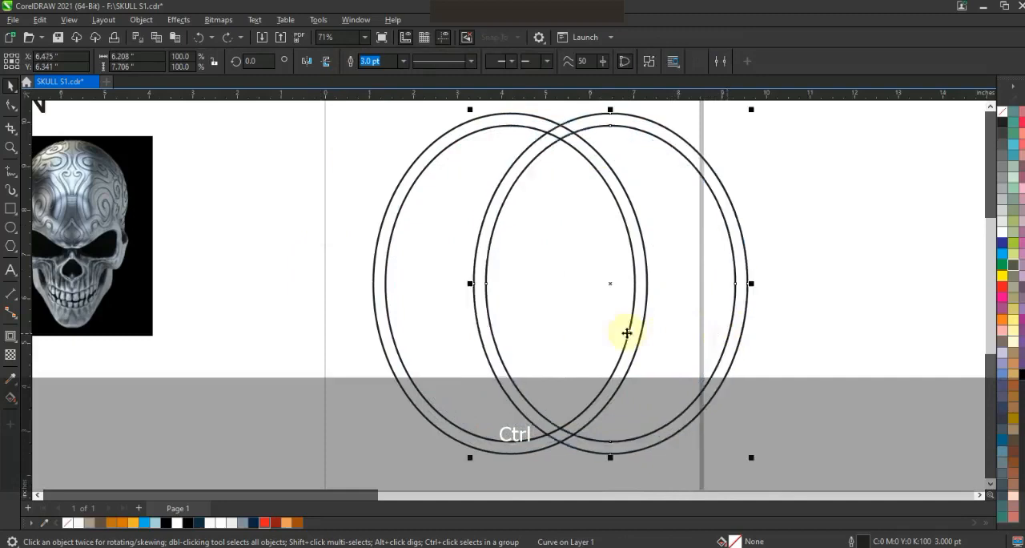
left_click(269, 293)
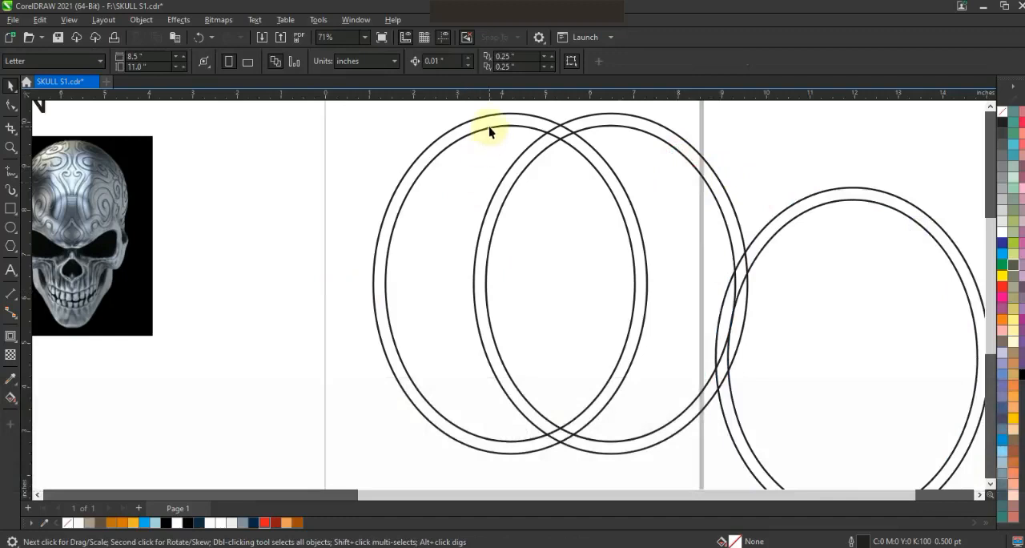
key("shift")
left_click(564, 130, "shift")
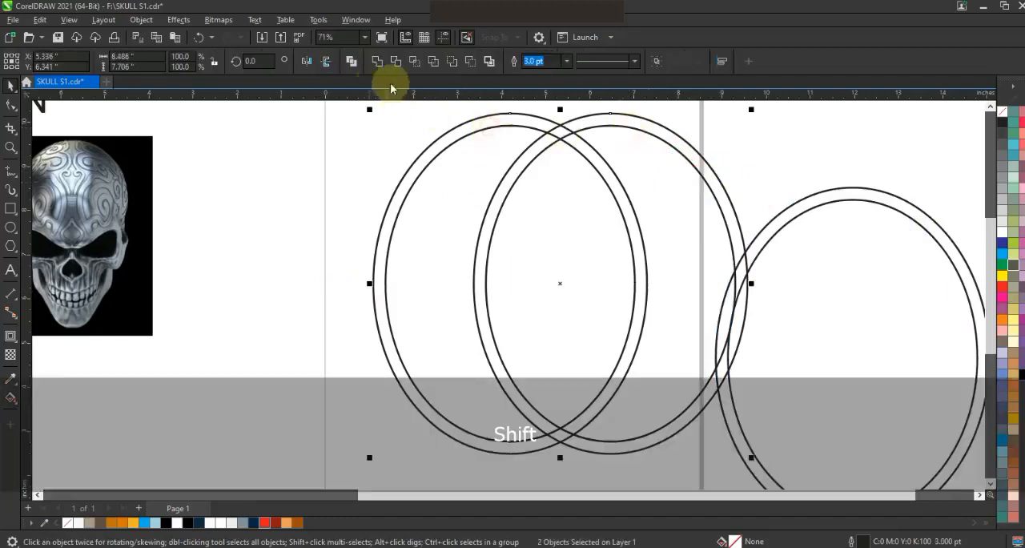
left_click(293, 173)
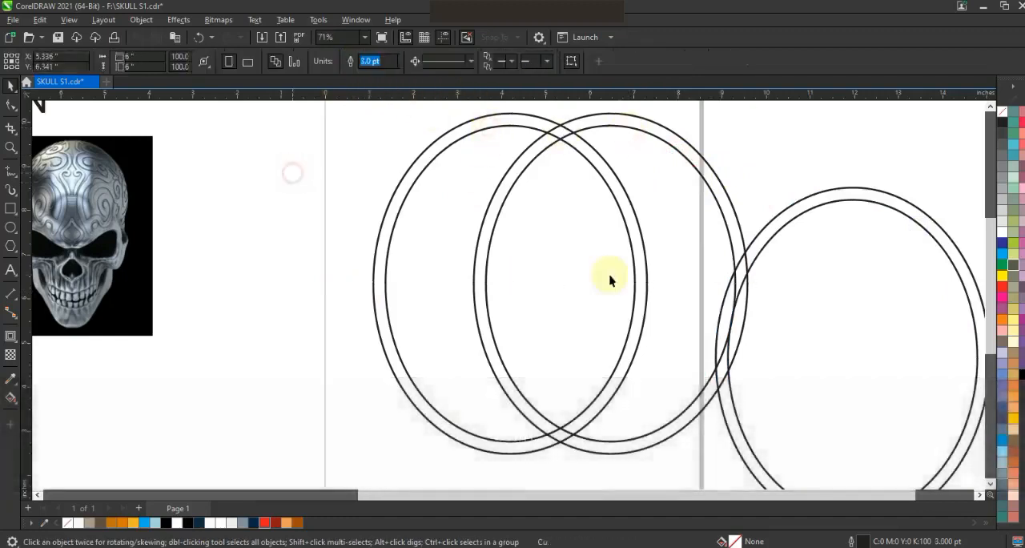
Centre the third ring horizontally on the overlapping pair and position it vertically across their lower half.
left_click(767, 243)
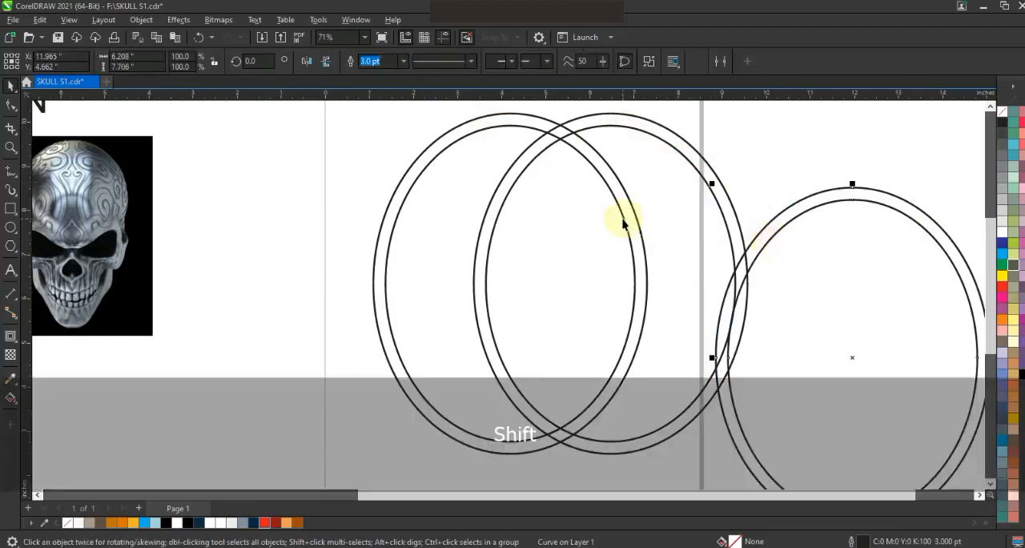
left_click(625, 221, "shift")
key("c")
left_click(847, 257)
left_click_drag(662, 262, 695, 320)
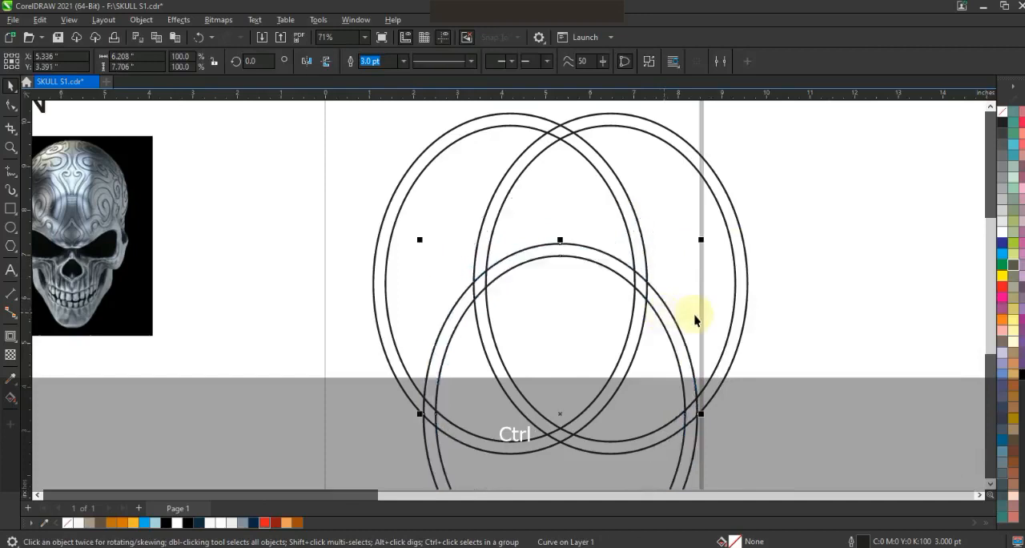
Make a small double ellipse about 2.8 in wide and 3.1 in tall, centred horizontally over the third ring's upper edge.
left_click_drag(701, 242, 678, 288)
left_click_drag(590, 300, 595, 220)
left_click_drag(661, 449, 619, 421)
left_click_drag(586, 388, 584, 325)
left_click_drag(622, 360, 621, 212)
left_click_drag(619, 286, 627, 283)
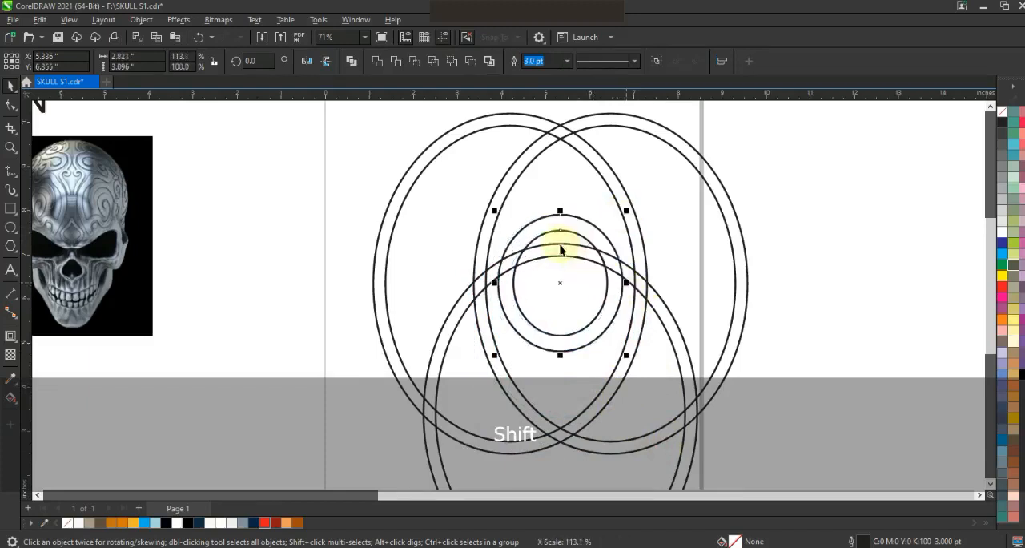
left_click_drag(561, 232, 564, 234)
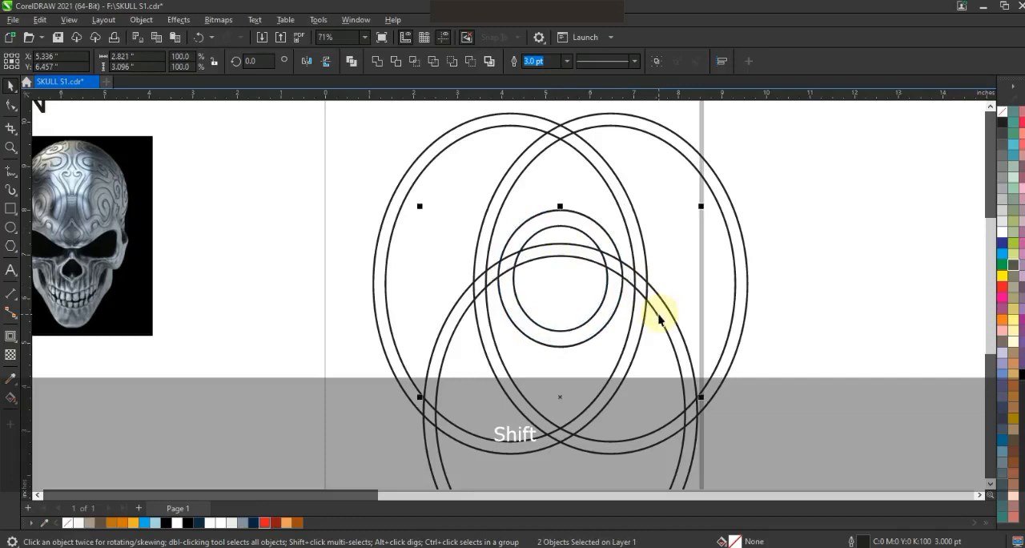
key("c")
left_click(821, 351)
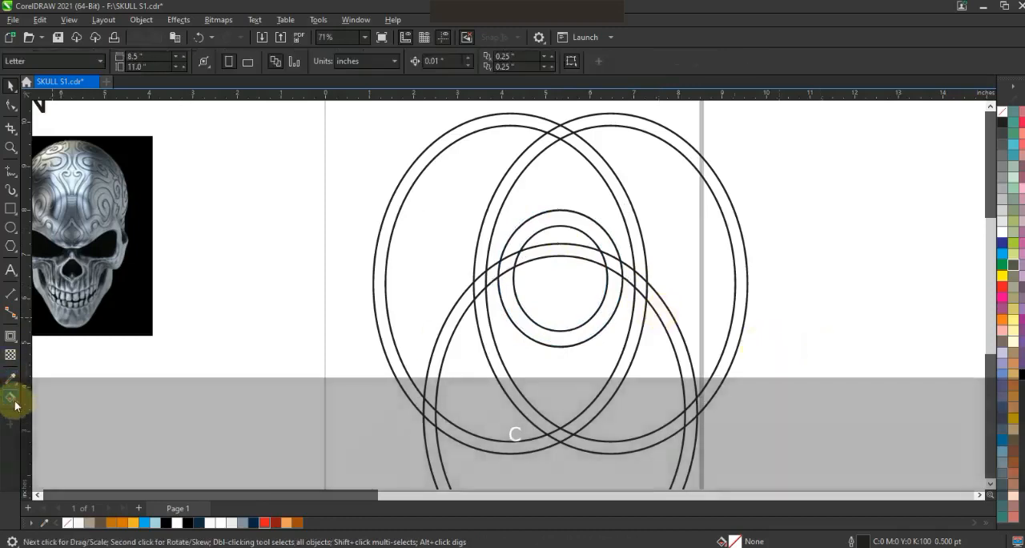
Smart Fill the ring bands that form the shield-shaped border with light blue.
left_click(11, 398)
left_click(48, 409)
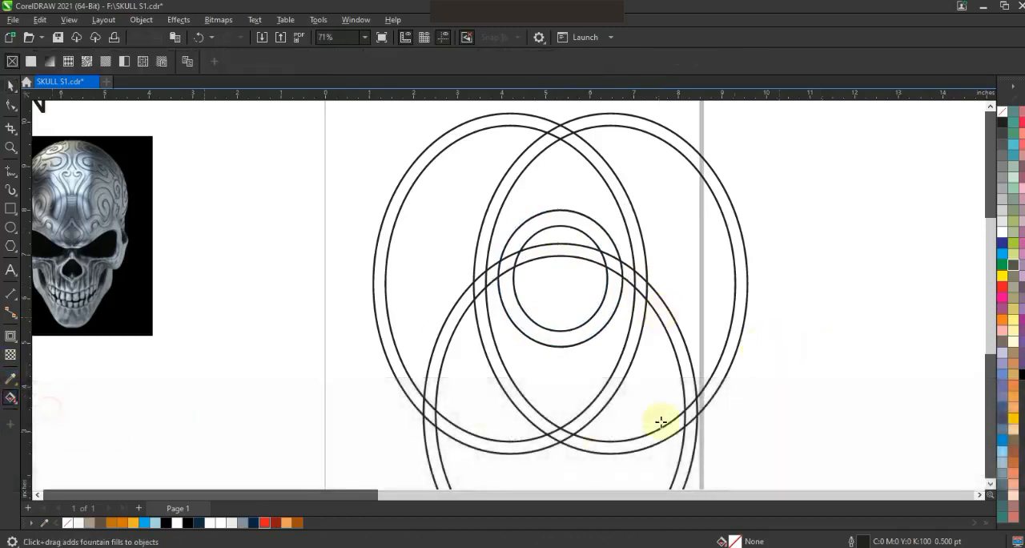
left_click(611, 390)
left_click(525, 404)
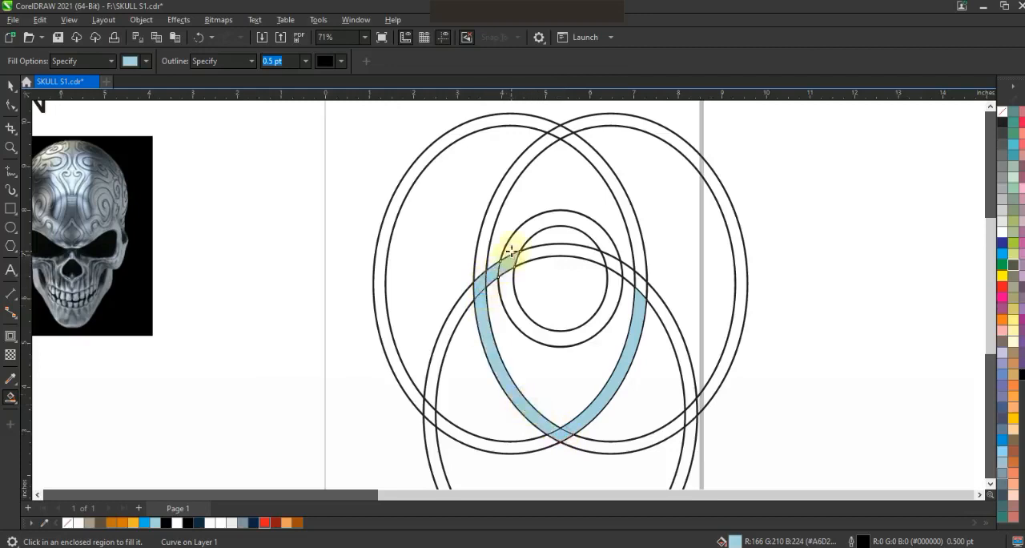
left_click(613, 257)
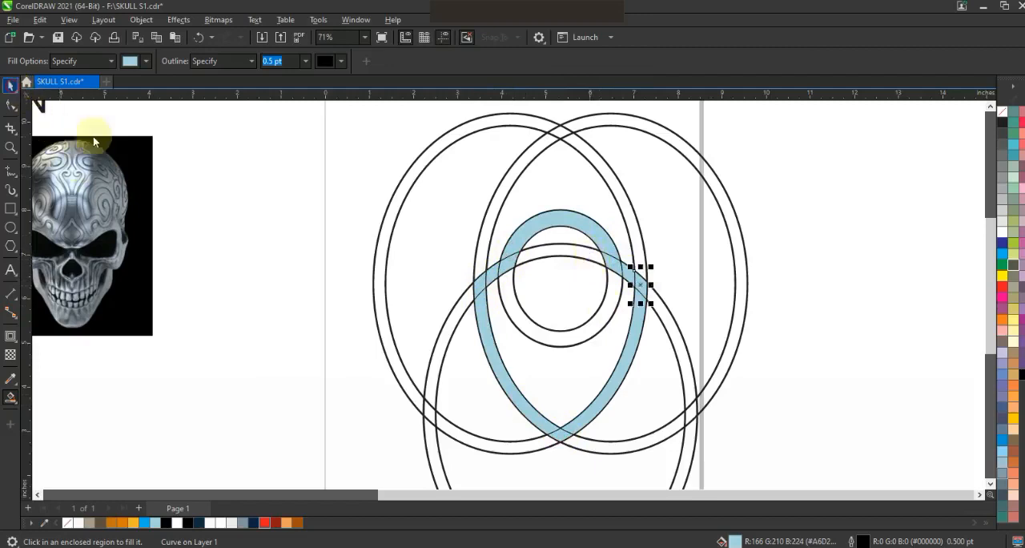
Delete the construction rings and small ellipses, keeping only the filled light blue border pieces.
key("space")
key("Delete")
left_click(605, 302)
key("Delete")
left_click(595, 259)
key("Delete")
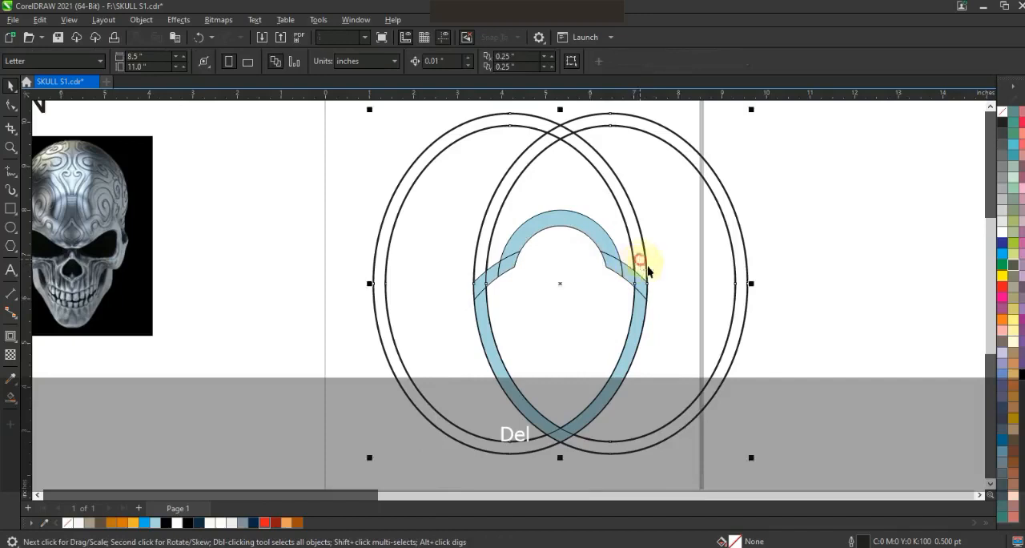
key("Delete")
Weld the light blue border pieces together and break the result apart into an outer and an inner shield.
left_click_drag(471, 429, 410, 460)
left_click(378, 63)
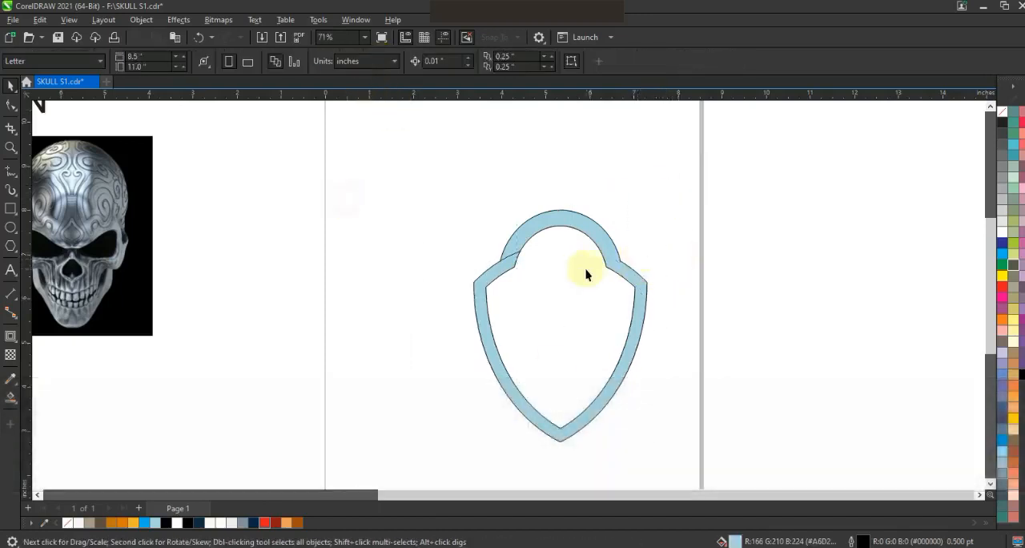
left_click(649, 65)
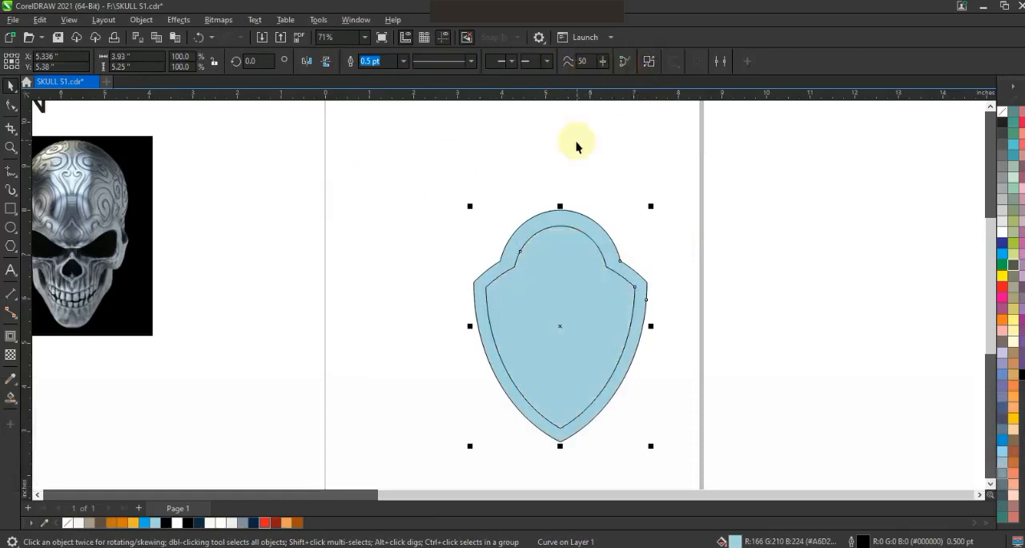
left_click(577, 145)
Fill the inner shield with dark navy and the outer shield with red.
left_click(574, 267)
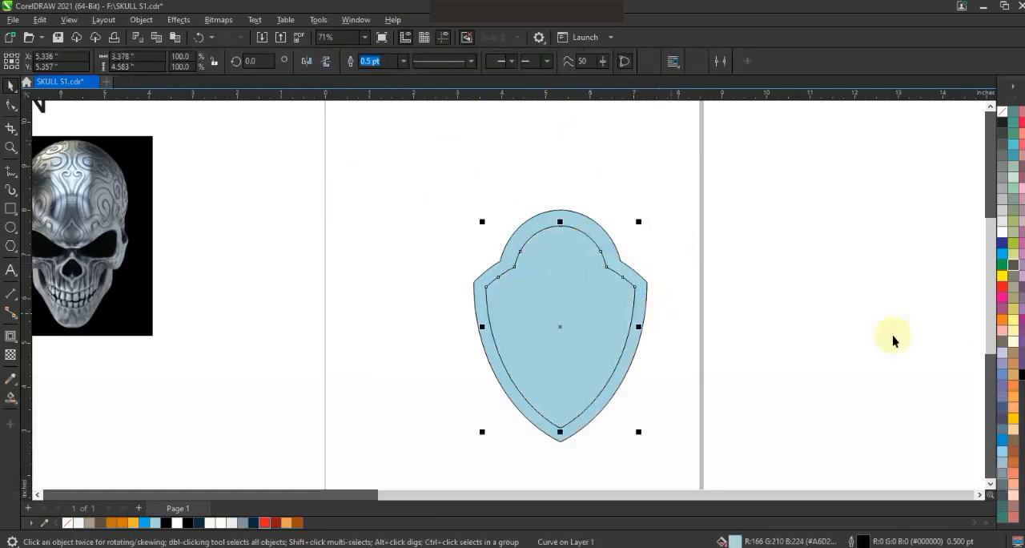
left_click(199, 523)
left_click(373, 343)
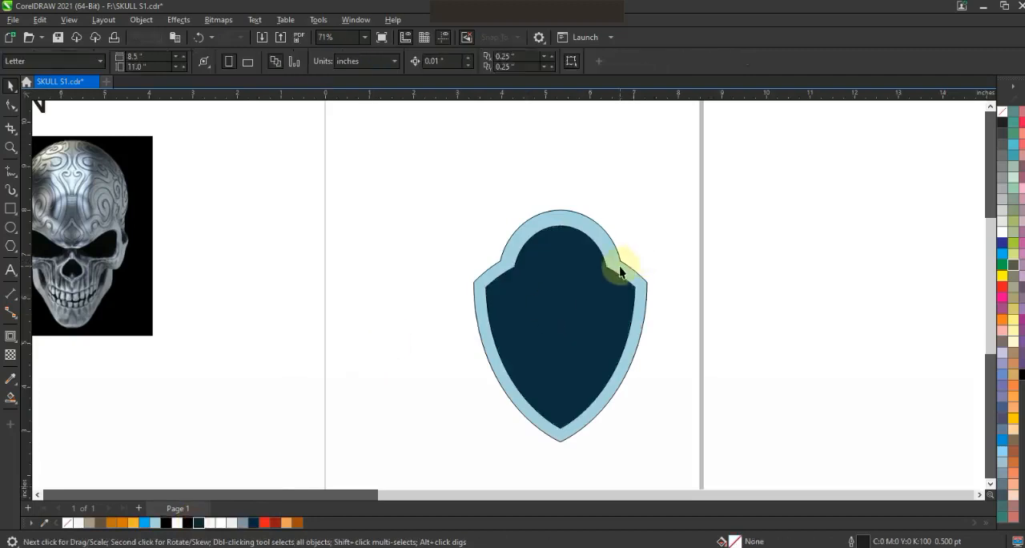
left_click(619, 269)
left_click(1003, 286)
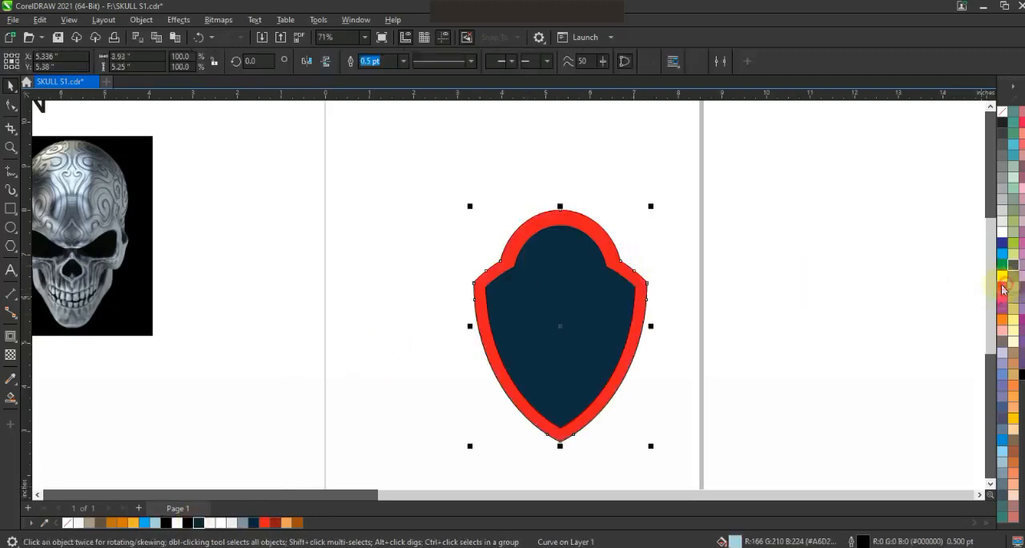
left_click(783, 282)
Add a one-step outward contour with an offset of about 0.073 in to the red shield.
left_click(640, 282)
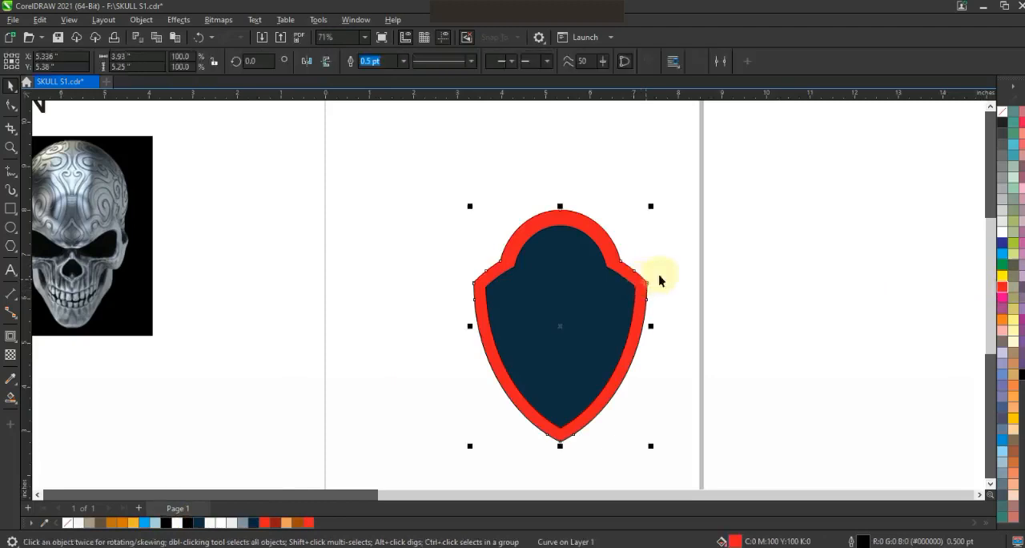
left_click(11, 337)
left_click_drag(558, 208, 555, 207)
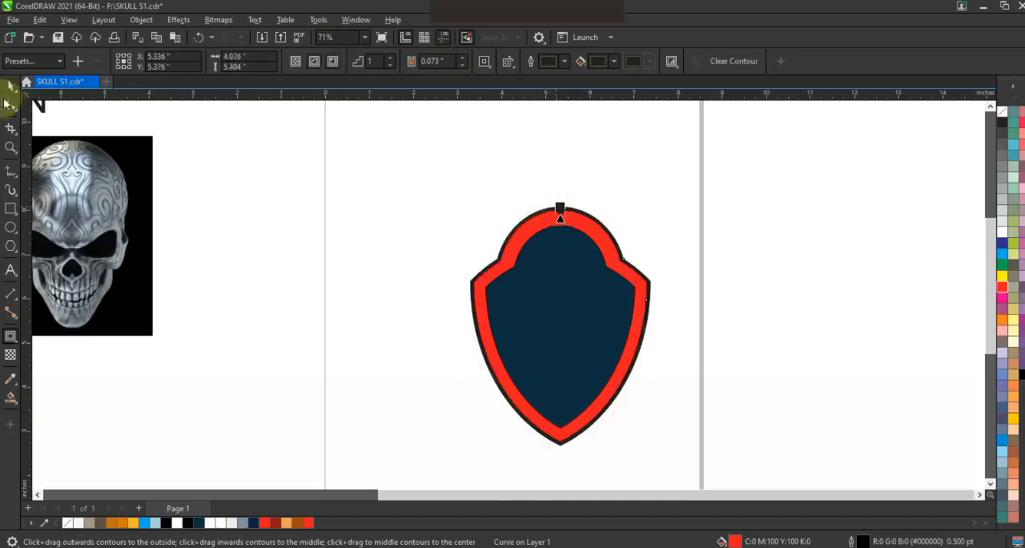
Break the contour apart from the red shield and colour the separated outer border black.
left_click(9, 88)
left_click(155, 21)
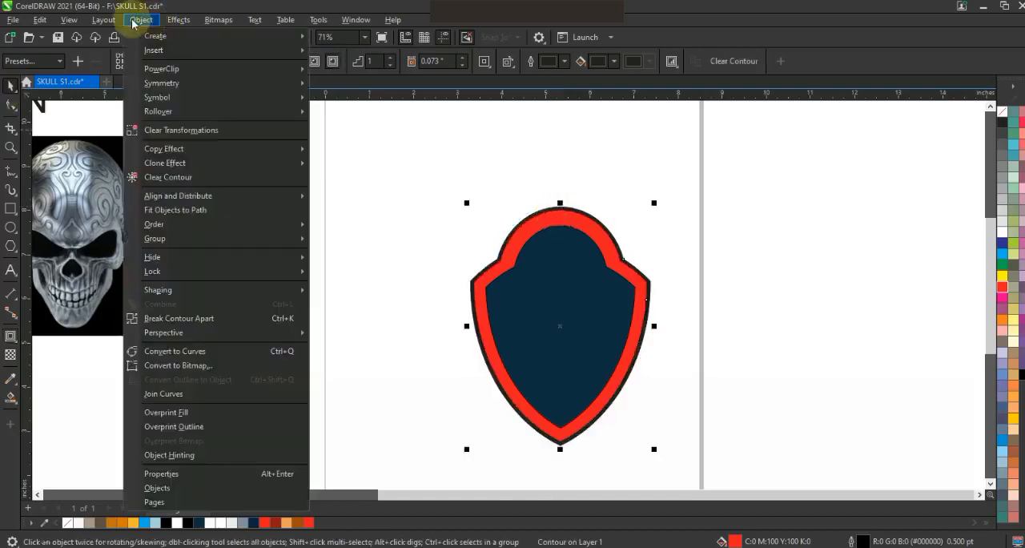
left_click(176, 320)
left_click(705, 328)
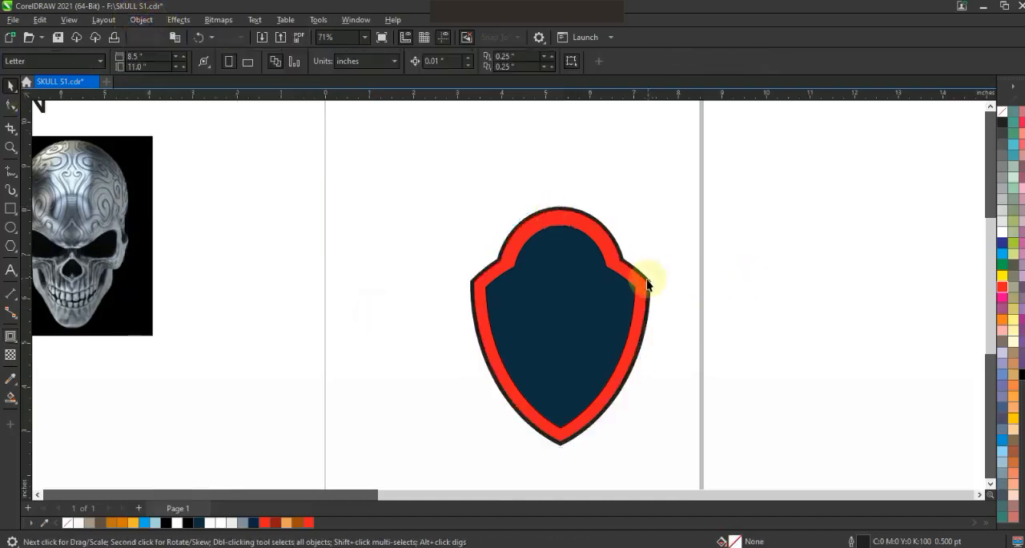
left_click(651, 285)
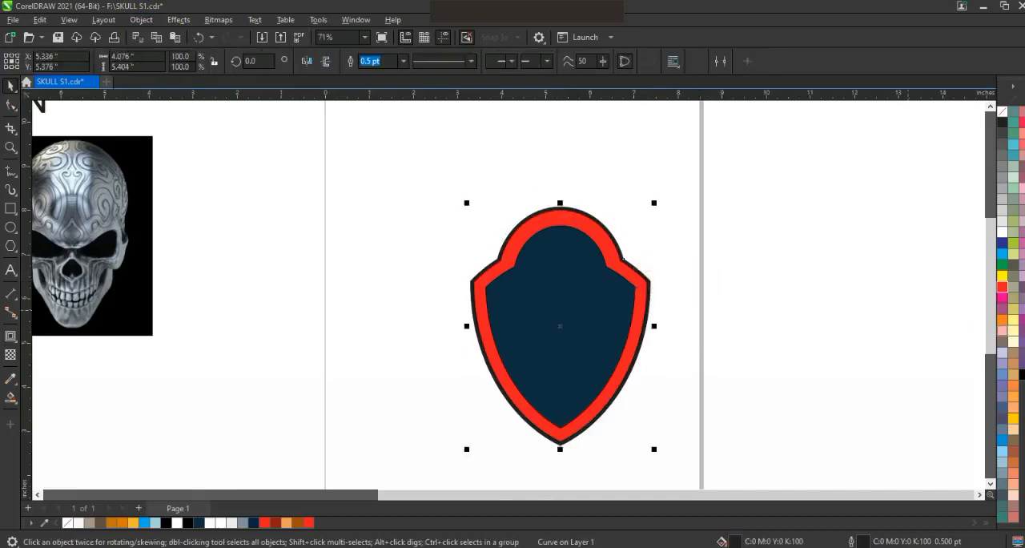
right_click(1023, 375)
Fill the innermost shield with white and save the drawing.
left_click(584, 337)
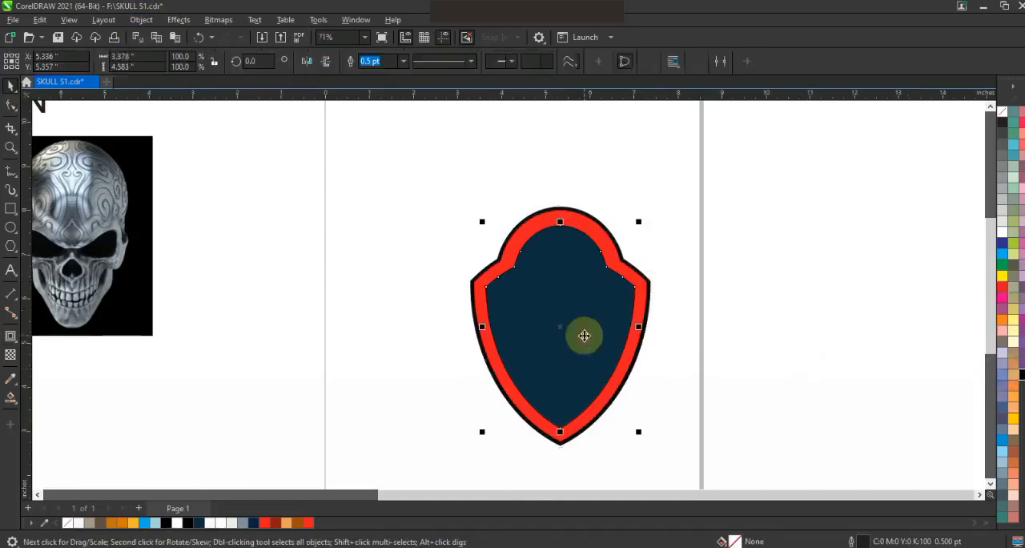
left_click(1003, 235)
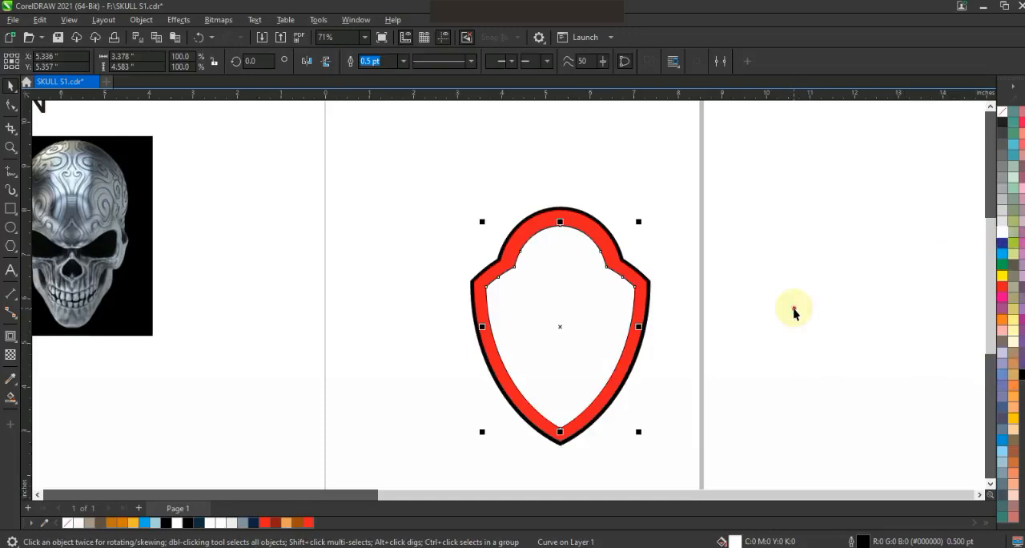
left_click(794, 308)
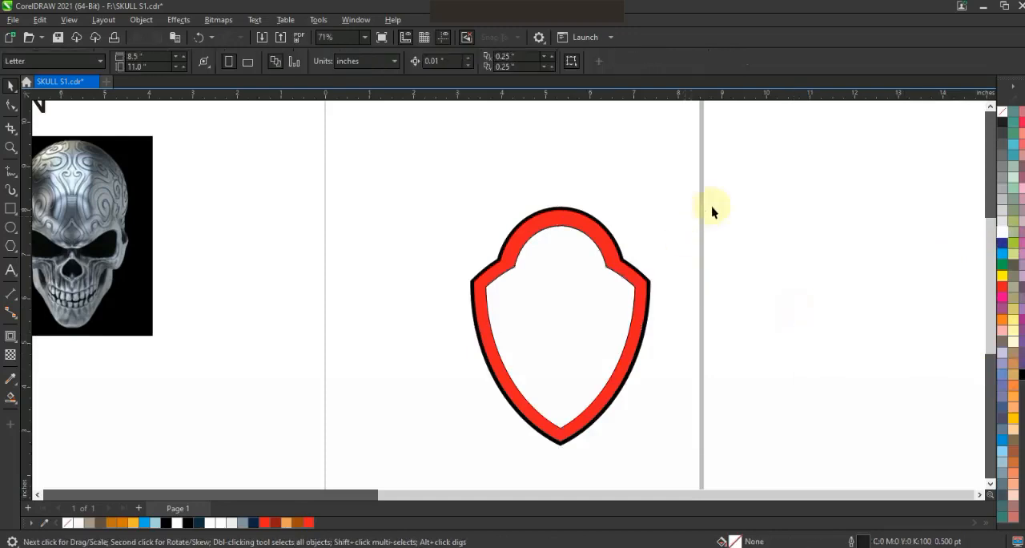
left_click(55, 41)
Move the skull image and the gas mask image to the empty area right of the page.
key("F3")
left_click(243, 277)
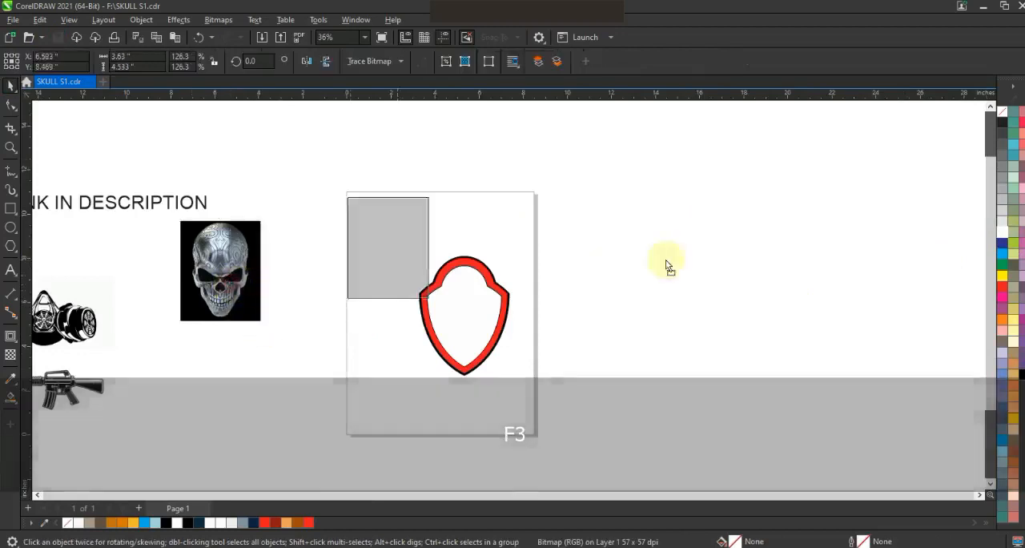
key("shift+F2")
key("Escape")
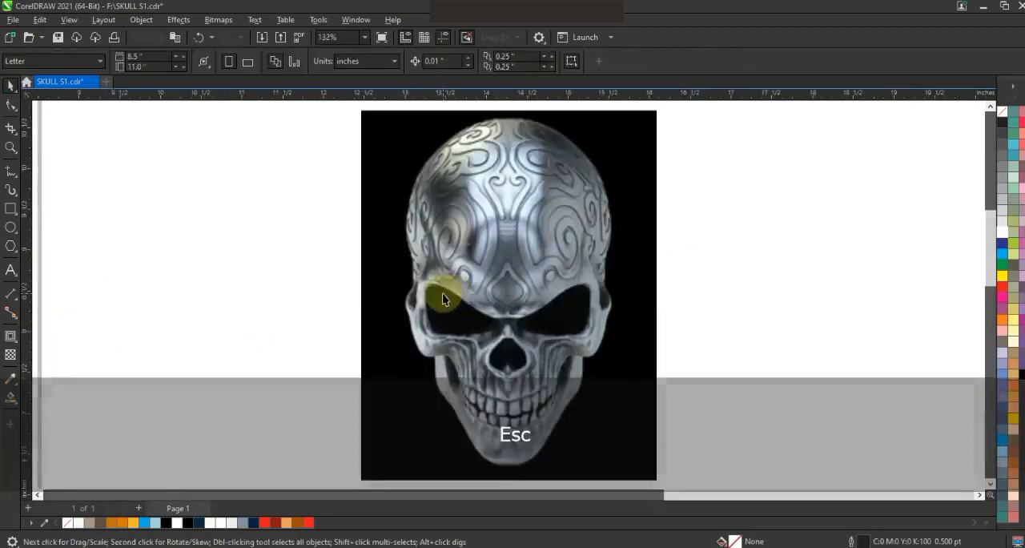
key("F4")
mouse_move(167, 326)
left_mouse_down()
mouse_move(439, 415)
mouse_move(916, 371)
left_mouse_up()
key("shift+F2")
Trace the gas mask bitmap as an outline low quality image with detail 96, and delete the original bitmap.
right_click(606, 344)
mouse_move(665, 222)
left_click(797, 281)
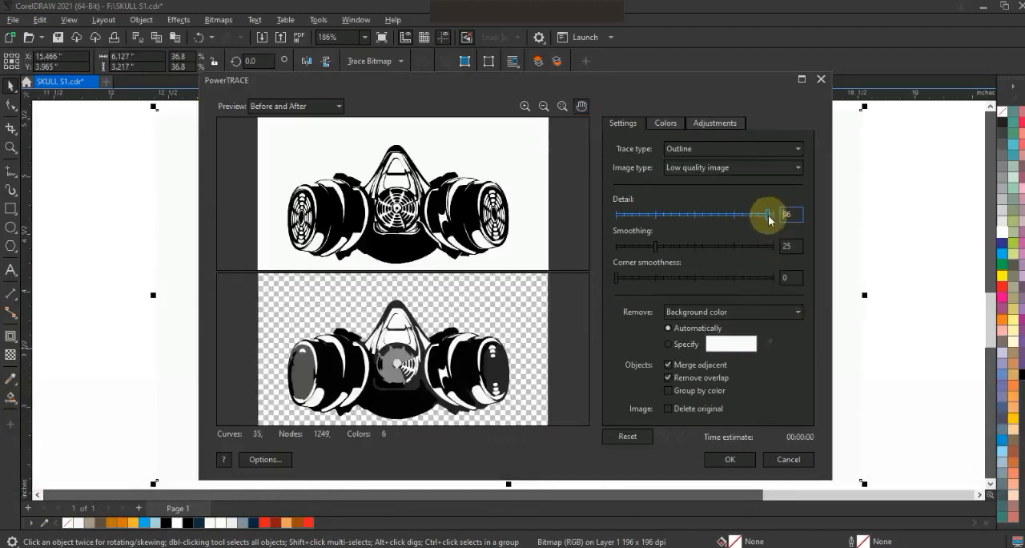
left_click(730, 459)
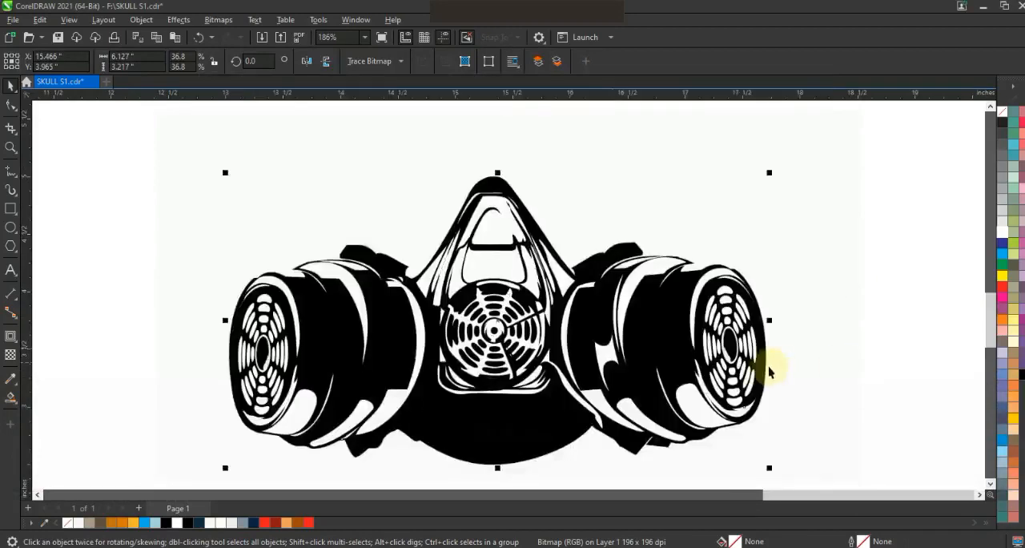
key("F3")
key("Delete")
Place the traced gas mask over the lower face of the skull image and scale it down to fit.
mouse_move(803, 348)
left_mouse_down()
mouse_move(660, 298)
mouse_move(660, 275)
left_mouse_up()
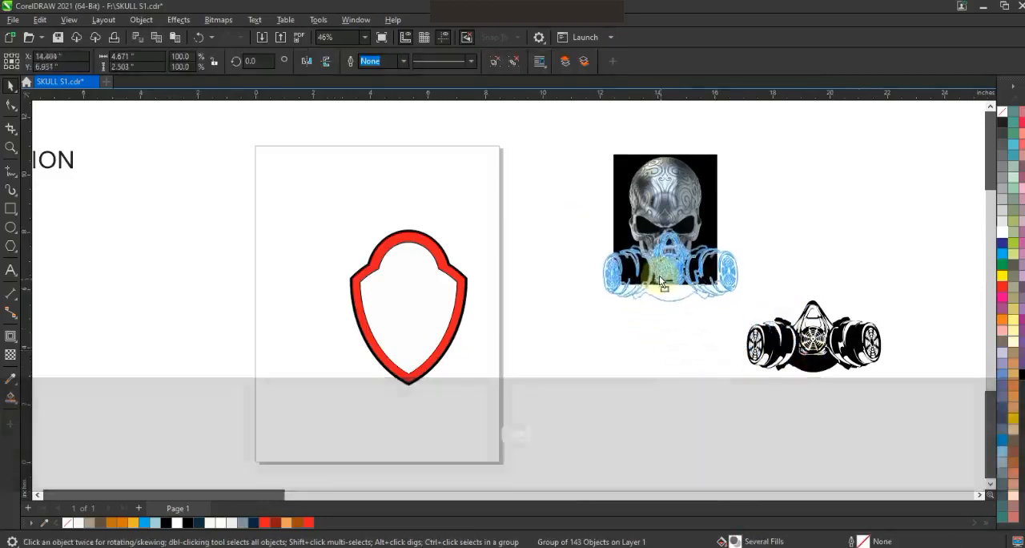
key("shift+F2")
key("F3")
left_click_drag(756, 210, 704, 280)
key("shift+F2")
key("Escape")
Apply a uniform transparency of 53 to the skull bitmap.
left_click(597, 230)
left_click(11, 355)
left_click(991, 484)
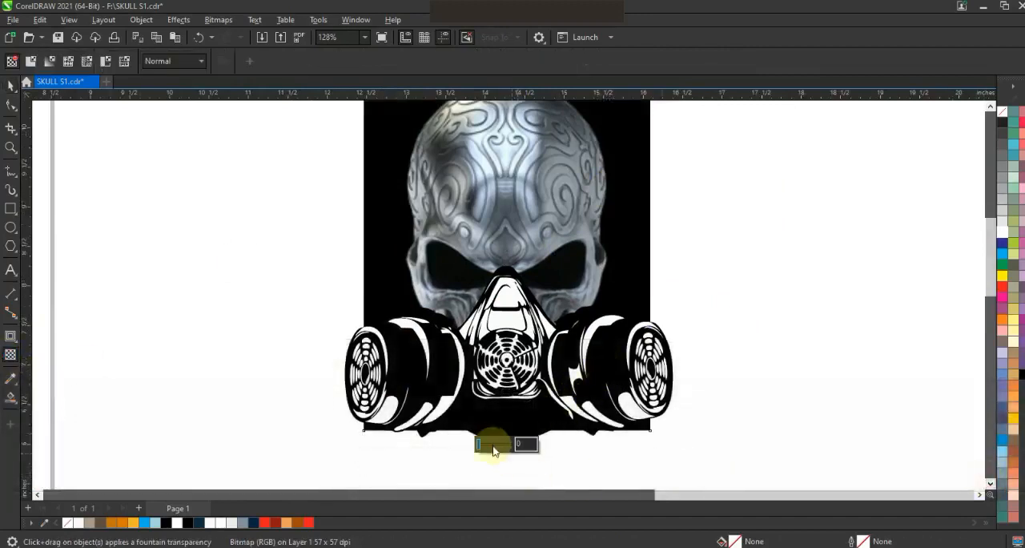
left_click(489, 445)
left_click(494, 443)
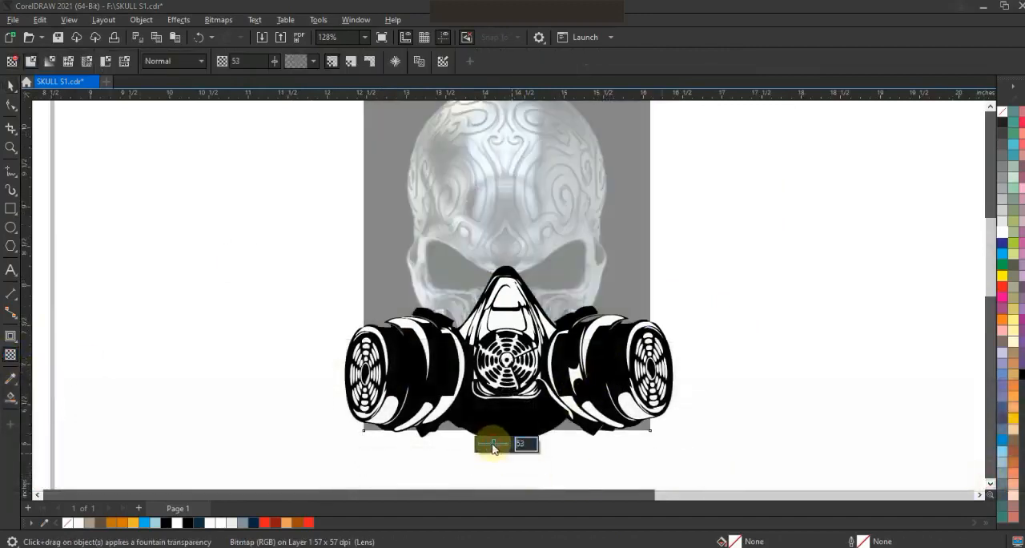
key("F3")
key("Escape")
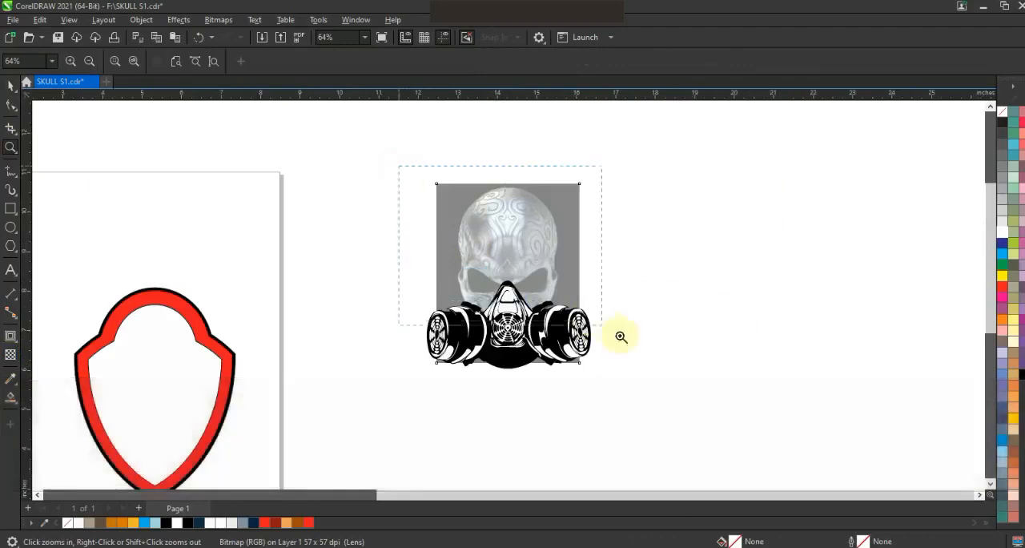
Draw a closed straight-line outline around the left half of the skull with a 3.0 pt line.
key("shift+F2")
left_click(10, 171)
left_click(371, 361)
left_click(362, 273)
left_click(403, 61)
left_click(376, 141)
key("space")
left_click(365, 270)
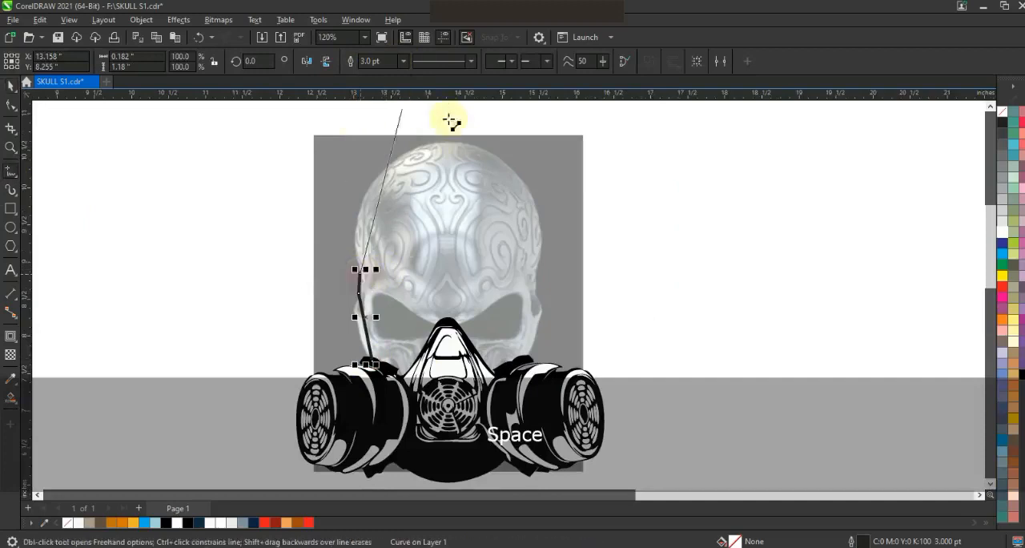
left_click(448, 141)
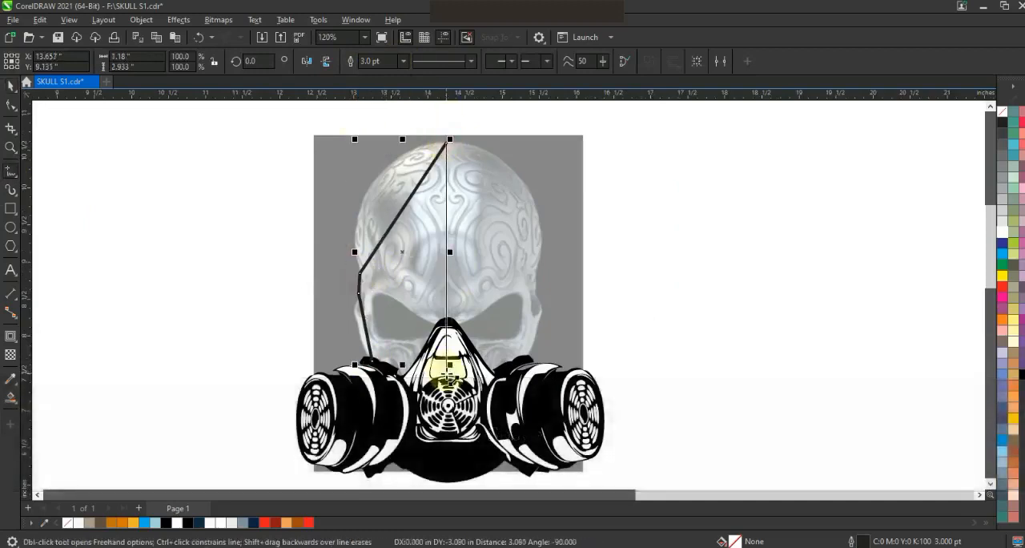
left_click(447, 374)
left_click(401, 389)
left_click(372, 361)
Convert the half-skull outline's segments to curves and bend its upper edge to follow the cranium.
left_click(11, 105)
left_click_drag(274, 130, 497, 411)
left_click(202, 67)
left_click_drag(400, 213, 395, 145)
left_click(421, 143)
left_click_drag(344, 199, 342, 194)
Bend the half-skull outline around the temple and cheekbone beside the left eye socket.
left_click(11, 147)
left_click_drag(240, 197, 609, 417)
left_click(12, 105)
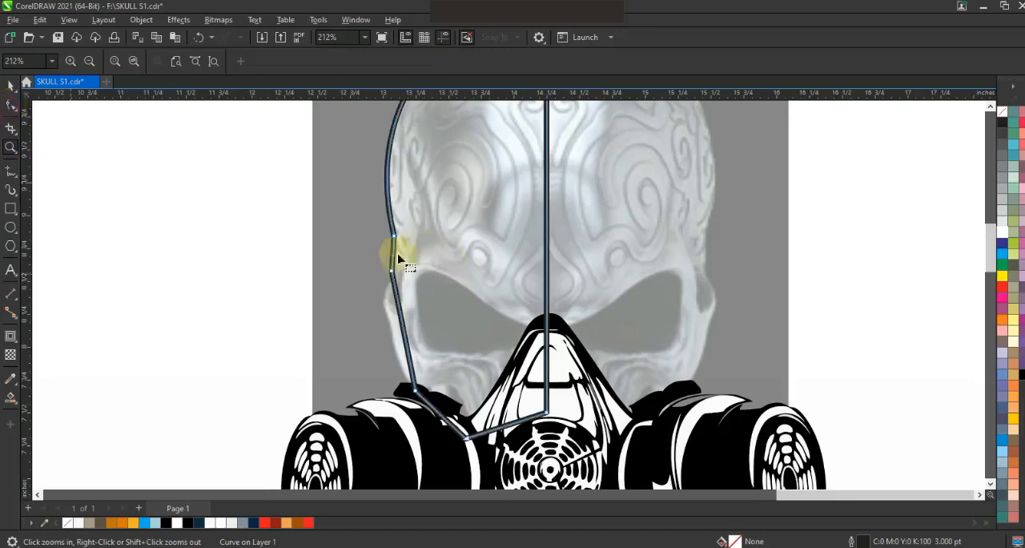
left_click_drag(393, 254, 397, 257)
left_click_drag(410, 320, 347, 309)
key("F3")
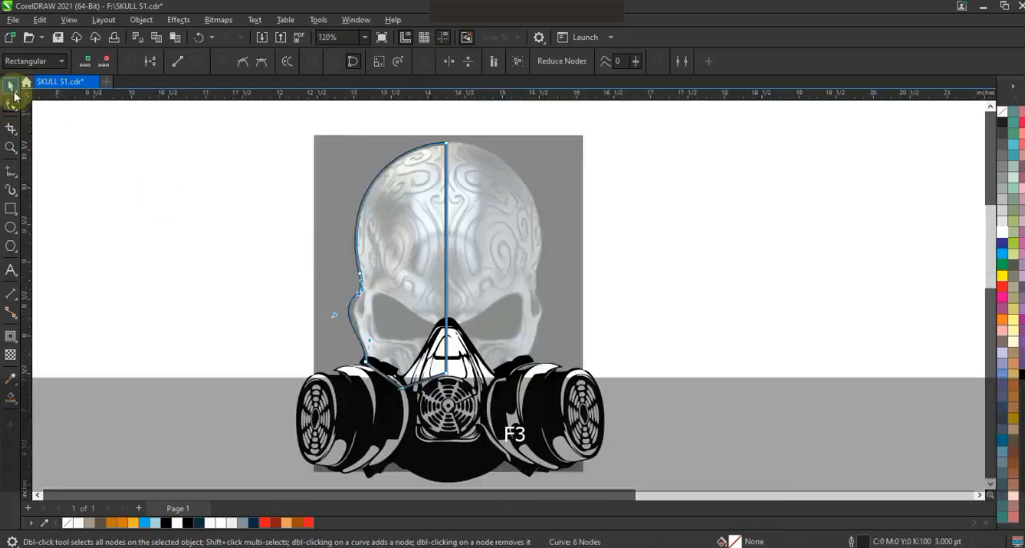
Mirror a copy of the half-skull outline to the right and weld both halves into one shape.
left_click(13, 90)
left_click_drag(344, 266, 450, 273)
right_click(450, 273)
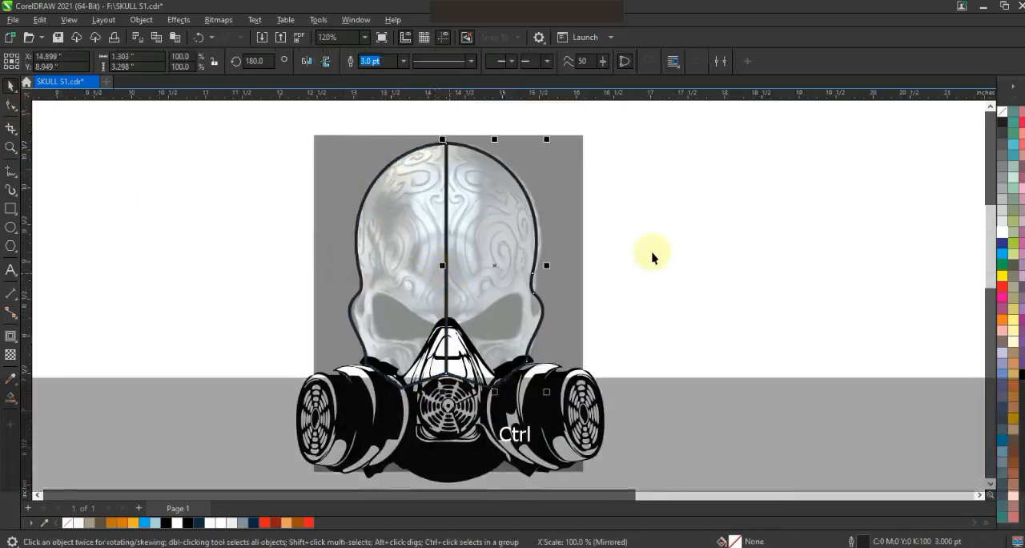
left_click(408, 185, "shift")
left_click(411, 61)
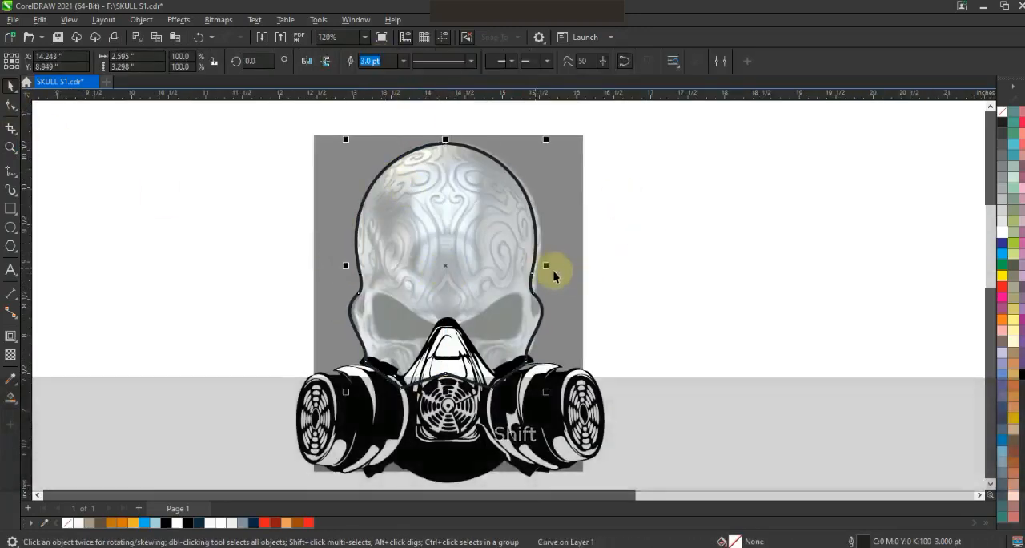
left_click(675, 266)
Draw a closed, pointed straight-line shape over the left eye socket, with a spike rising towards the forehead.
key("z")
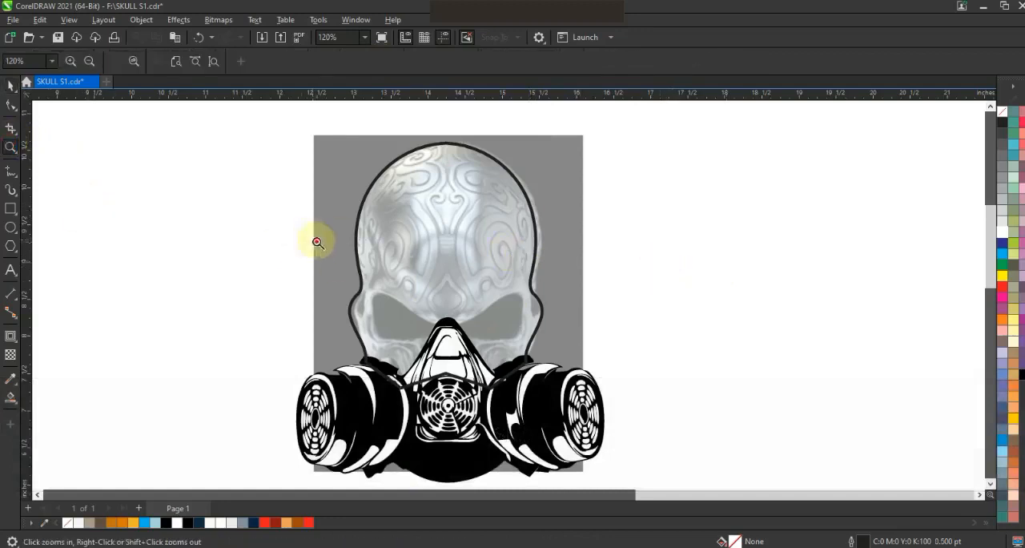
left_click_drag(626, 382, 626, 382)
left_click(11, 171)
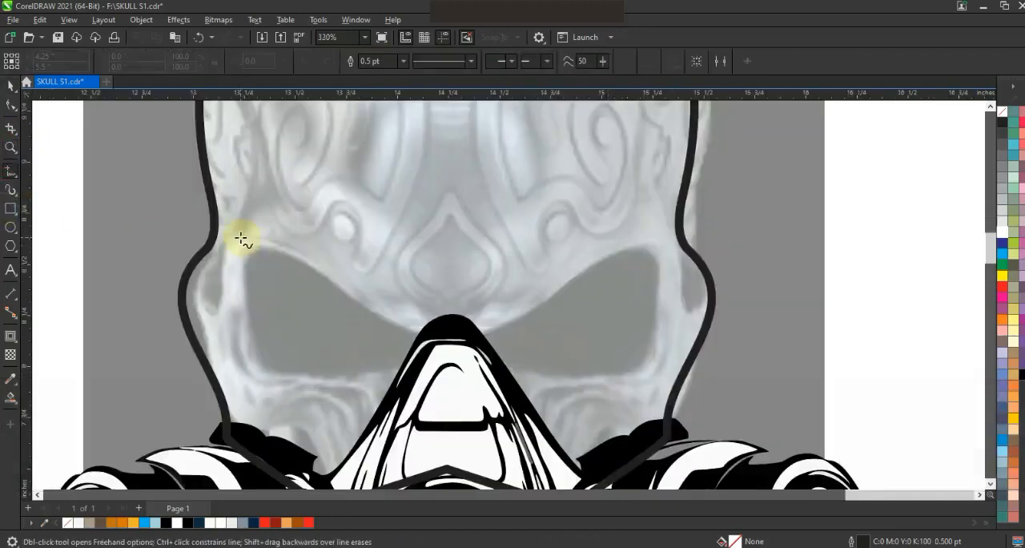
double_click(398, 327)
double_click(363, 233)
double_click(252, 370)
double_click(289, 351)
left_click(240, 238)
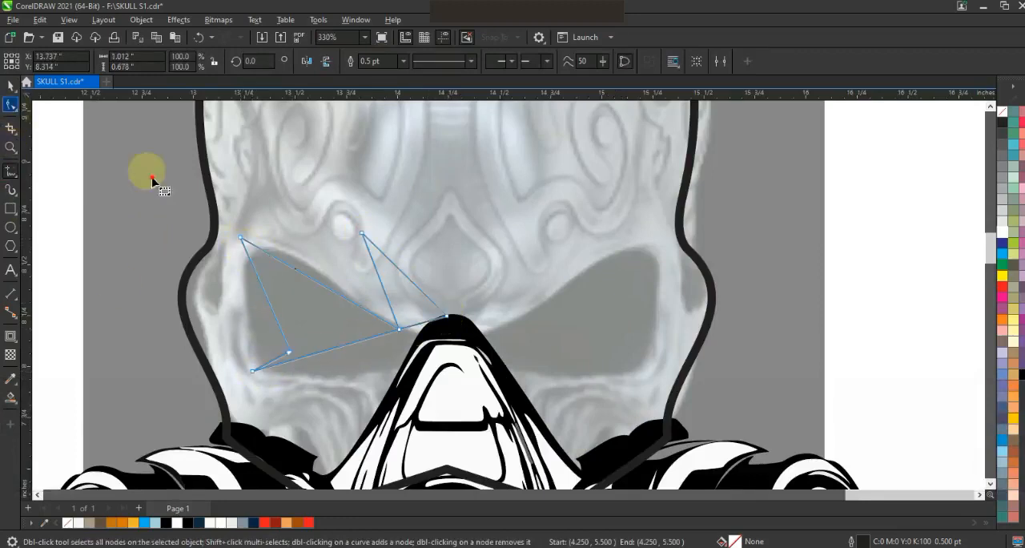
Curve the lower and outer edges of the left eye shape around the socket.
key("F10")
left_click_drag(373, 373, 281, 371)
left_click_drag(282, 339, 238, 305)
left_click_drag(248, 366, 253, 394)
left_click_drag(239, 239, 237, 226)
left_click_drag(253, 372, 280, 366)
left_click_drag(281, 366, 266, 361)
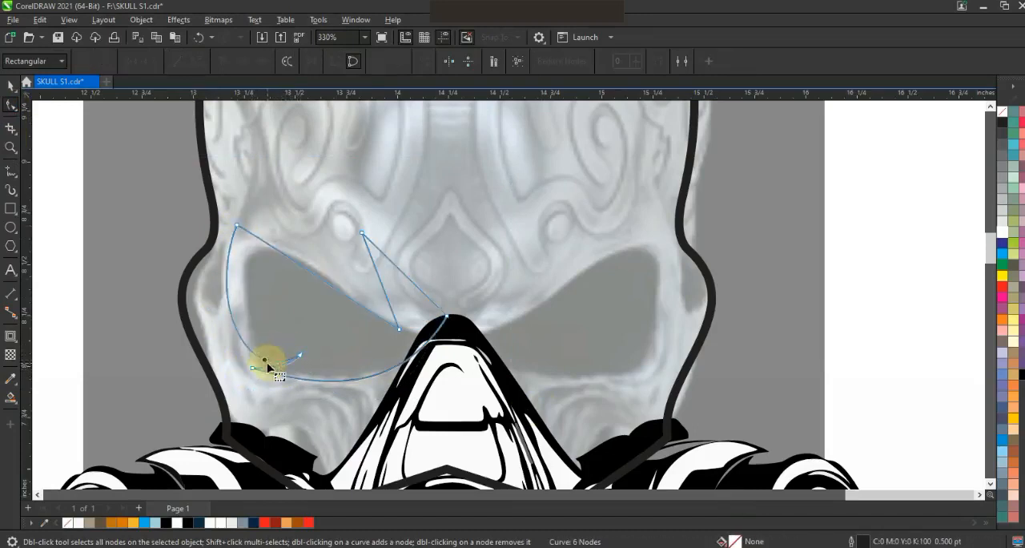
Curve the brow edge and the forehead spike of the left eye shape.
left_click(237, 227)
left_click(297, 273)
left_click_drag(299, 239, 314, 239)
left_click_drag(348, 299, 337, 327)
mouse_move(315, 238)
left_mouse_down()
mouse_move(333, 250)
mouse_move(319, 241)
left_mouse_up()
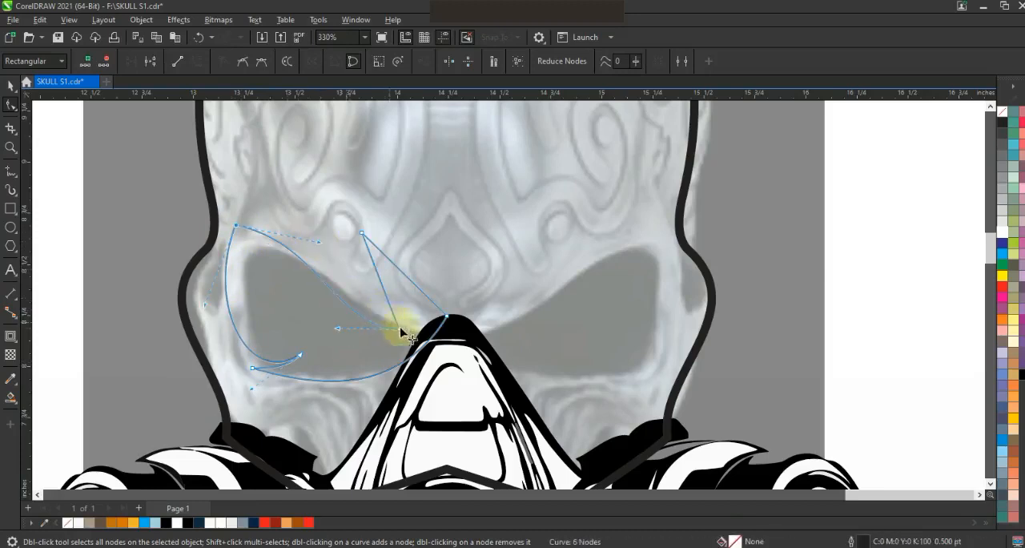
left_click_drag(395, 310, 414, 289)
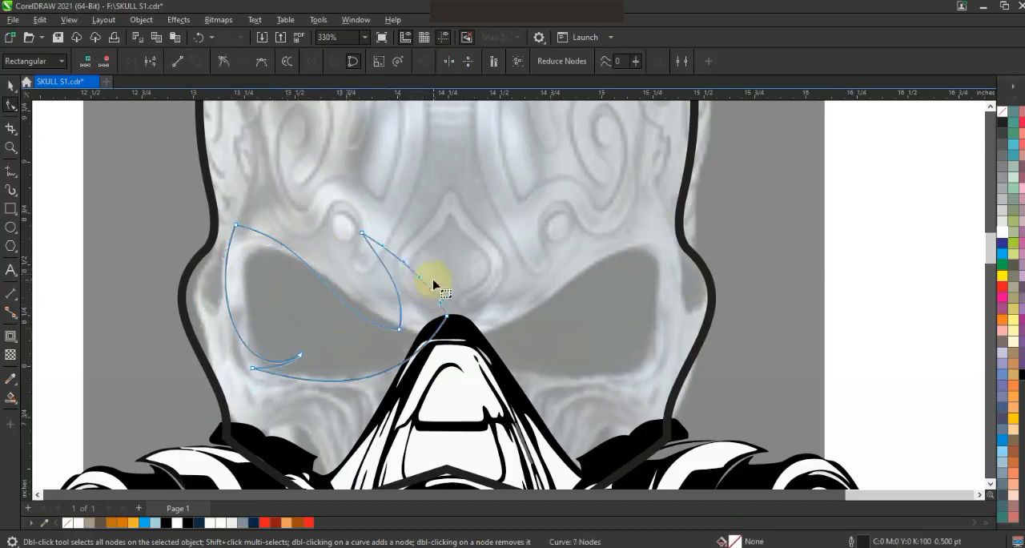
key("ctrl+z")
Fill the left eye shape with black and mirror a copy of it onto the right eye socket.
key("space")
left_click(187, 522)
left_click_drag(222, 305, 527, 327)
right_click(527, 326)
left_click(425, 280, "shift")
Combine the two eye shapes, centre them on the skull outline and trim the outline with them.
key("F3")
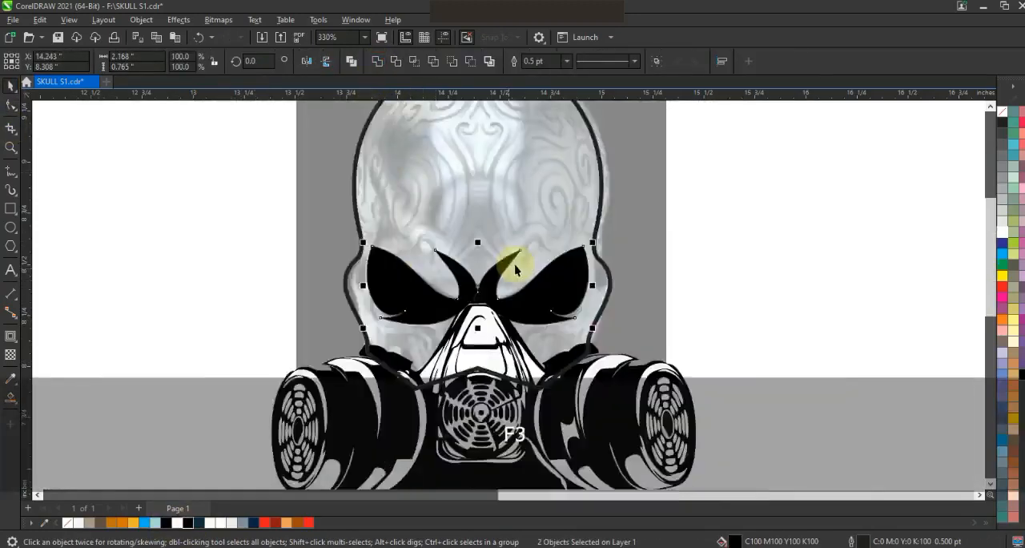
key("F3")
key("F3")
key("ctrl+l")
left_click(560, 218, "shift")
key("c")
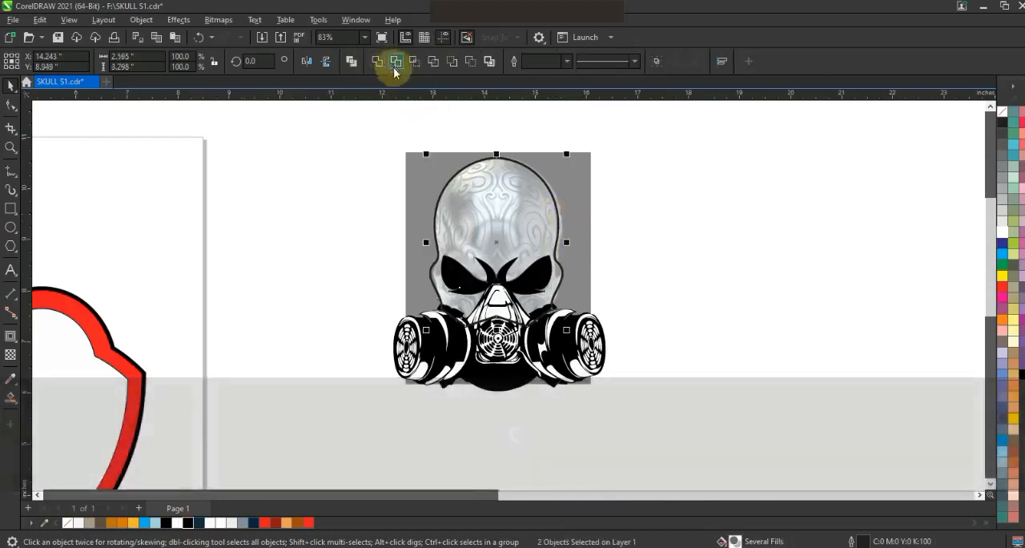
left_click(394, 65)
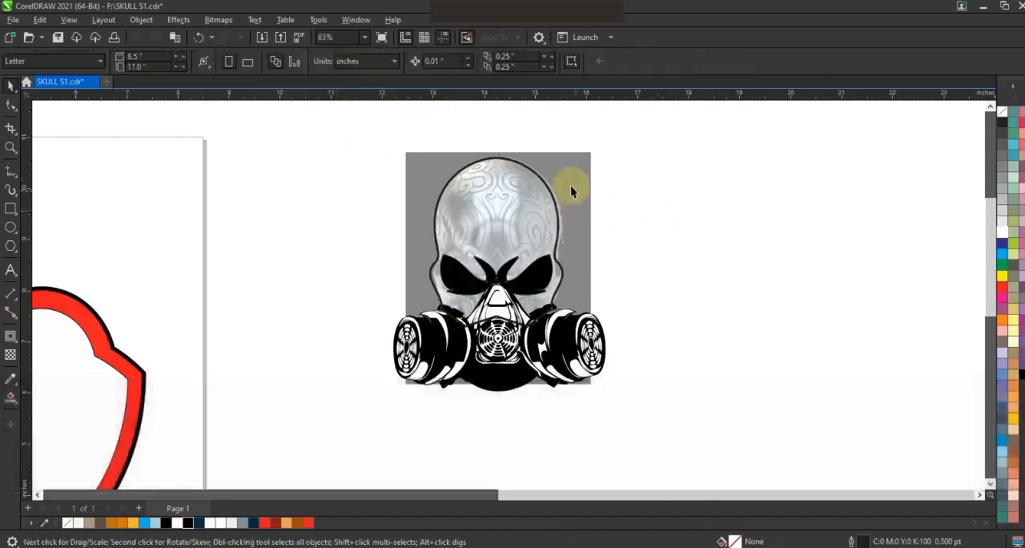
Draw a closed, straight-line spiked shape on the left side of the forehead above the eye.
key("z")
left_click_drag(380, 139, 639, 343)
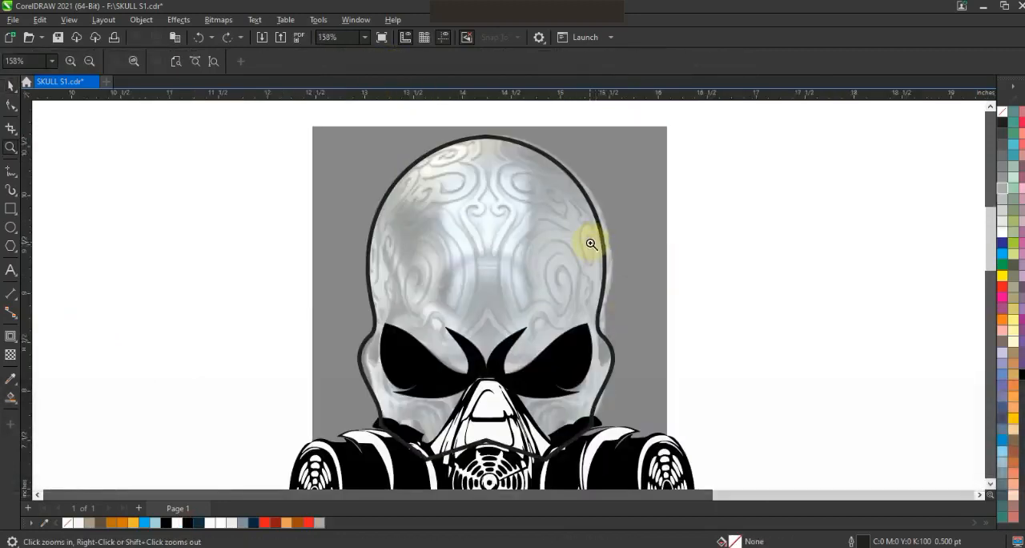
left_click(10, 170)
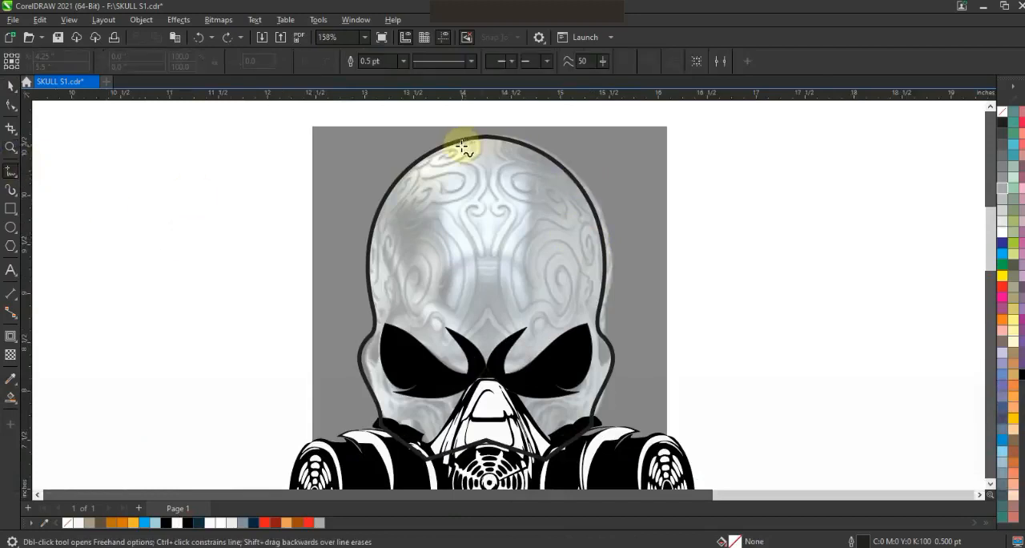
double_click(388, 320)
left_click(451, 216)
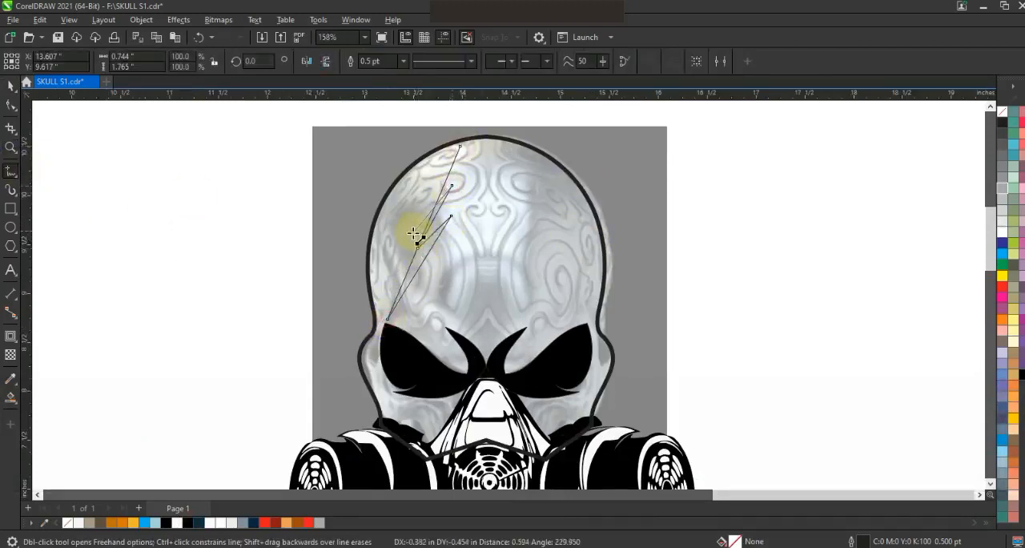
left_click(461, 149)
Convert the forehead shape's segments to curves and bend them into flame-like spikes following the cranium.
left_click(11, 105)
left_click_drag(526, 344, 245, 117)
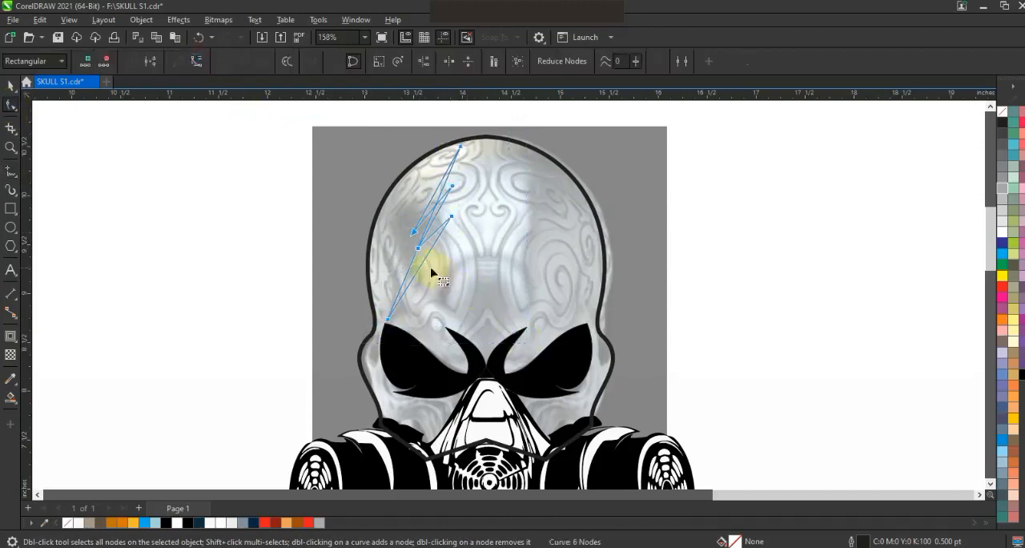
left_click_drag(414, 266, 434, 206)
left_click(389, 319)
mouse_move(439, 322)
left_mouse_down()
mouse_move(428, 252)
mouse_move(432, 332)
mouse_move(443, 327)
left_mouse_up()
Fill the spiked forehead shape with black and mirror a copy of it to the skull's right side.
key("space")
left_click(166, 522)
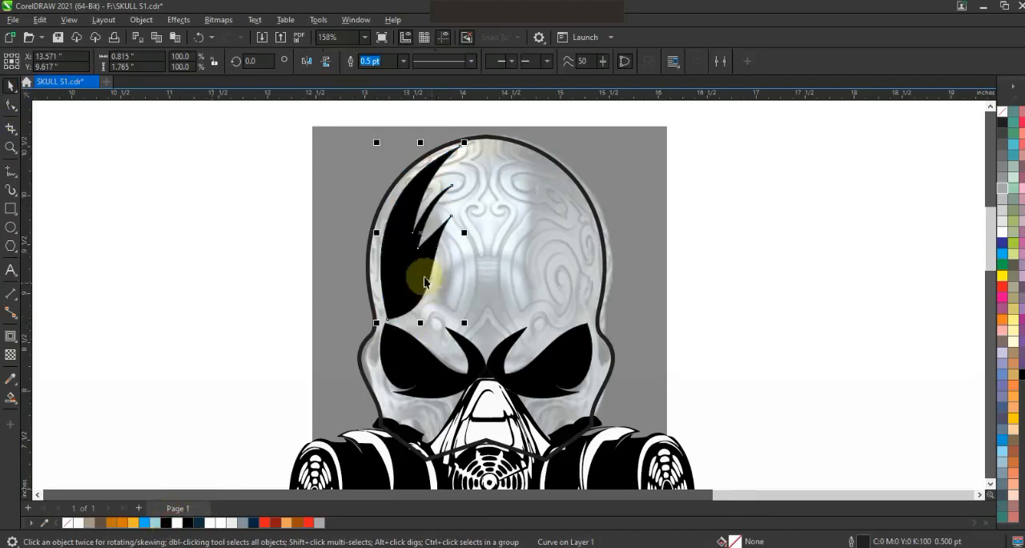
left_click_drag(376, 233, 561, 263)
key("Escape")
Fill the skull outline with white and bring the gas mask in front of all other objects.
scroll(663, 244, "down", 3)
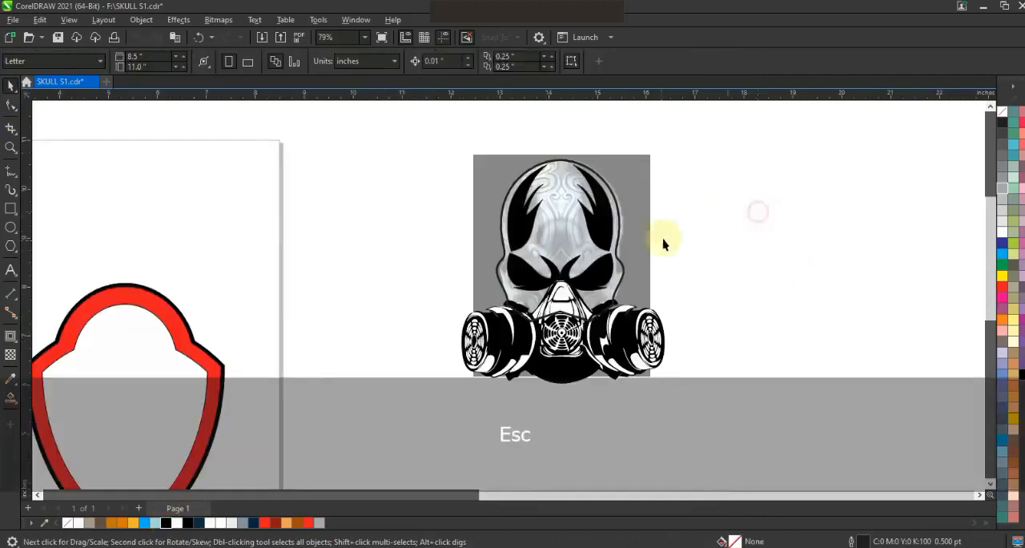
left_click(609, 258)
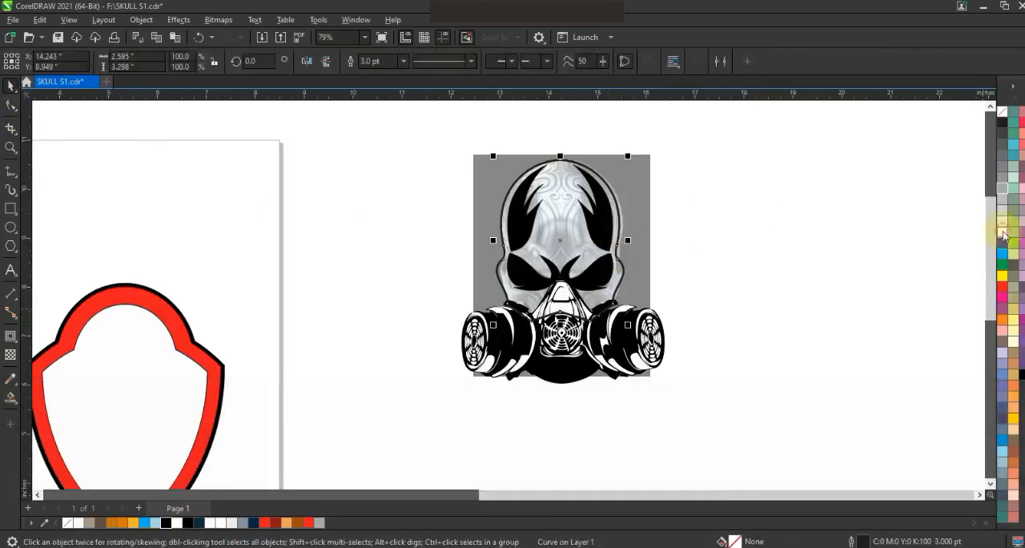
left_click(1003, 232)
left_click(690, 166)
left_click(658, 322)
key("shift+Page_Up")
Reduce the height of the skull and gas mask slightly and move them together onto the red shield.
left_click_drag(716, 149, 446, 345)
left_click_drag(558, 155, 558, 168)
key("Escape")
scroll(769, 267, "down", 2)
left_click(656, 249)
left_click_drag(656, 249, 440, 312)
scroll(569, 273, "up", 2)
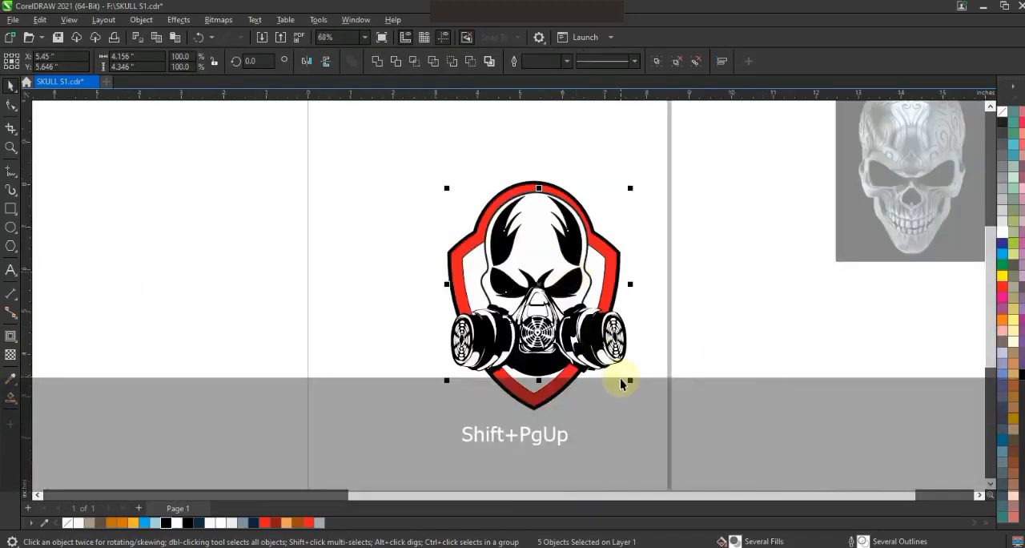
Scale the skull and mask down, group them and centre them horizontally on the shield.
left_click_drag(628, 381, 610, 362)
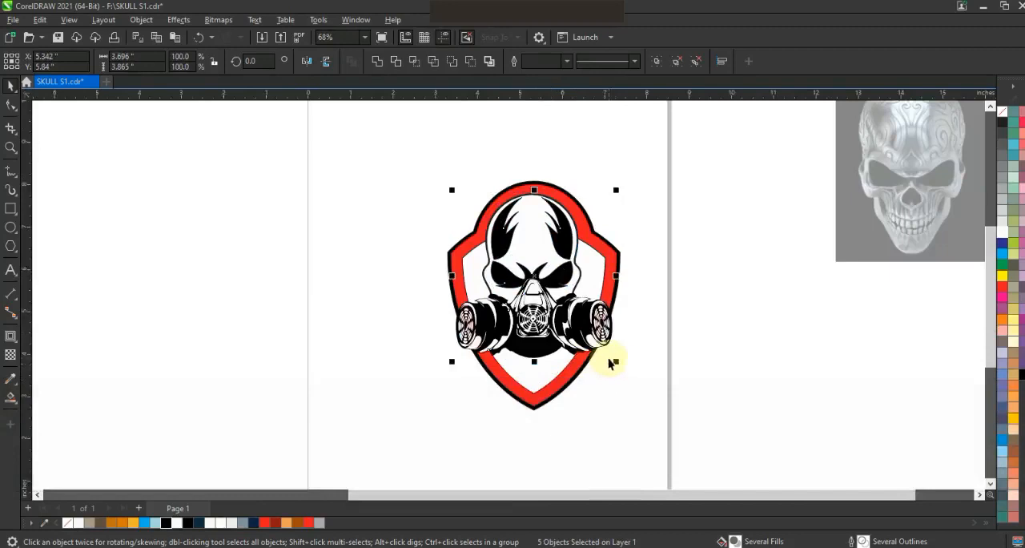
key("ctrl+g")
key("c")
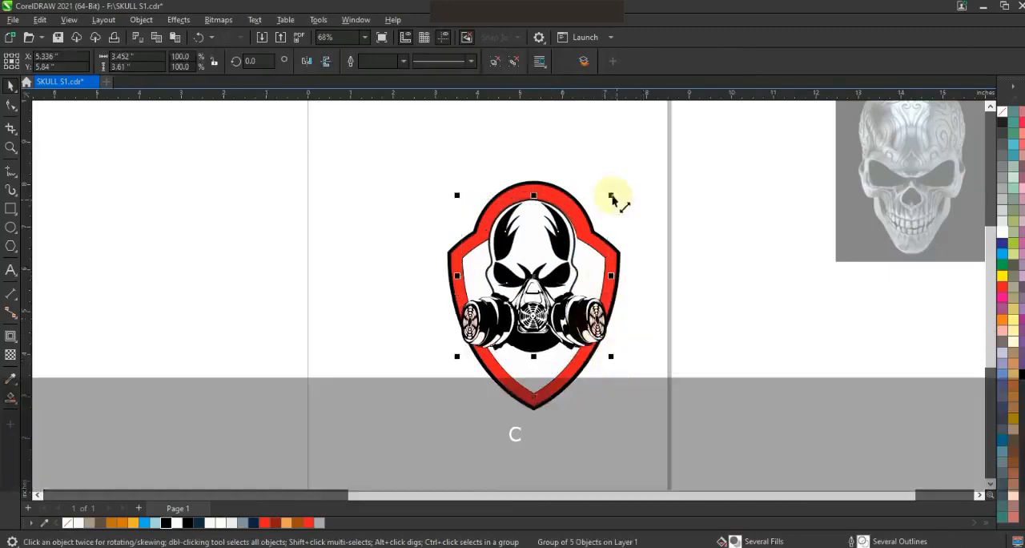
left_click_drag(612, 196, 615, 192)
Fill the skull shape behind the gas mask with a very light grey.
left_click_drag(388, 155, 684, 419)
key("shift+F2")
key("Escape")
left_click(580, 275)
left_click(89, 523)
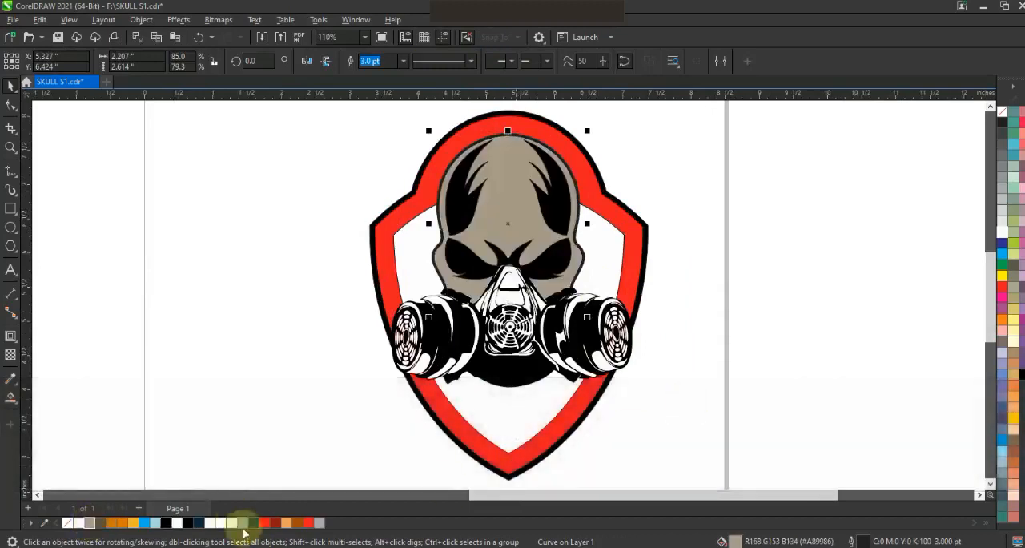
left_click(244, 525)
left_click(234, 525)
Fill both spiked forehead shapes and the eye sockets with dark navy blue.
left_click(552, 206)
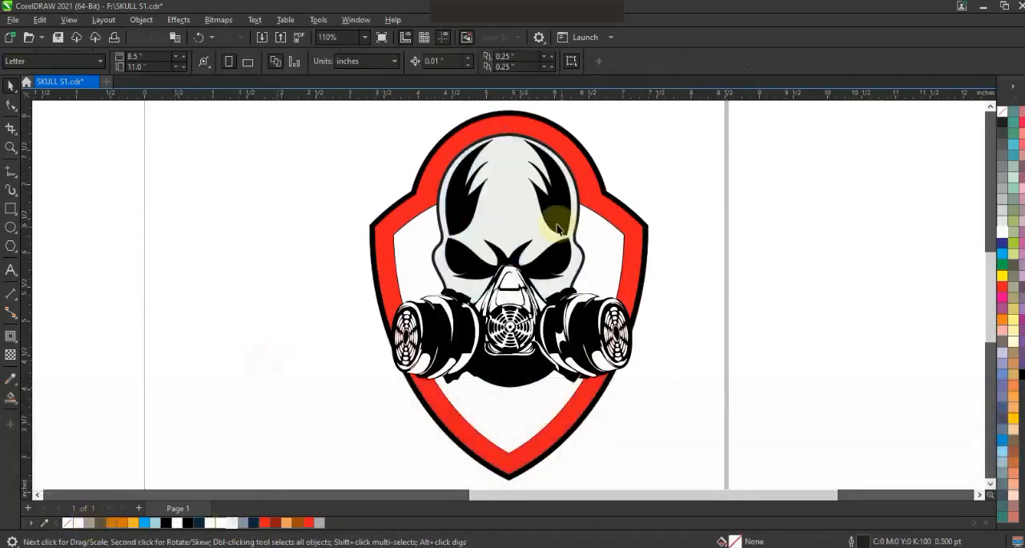
left_click(473, 201, "shift")
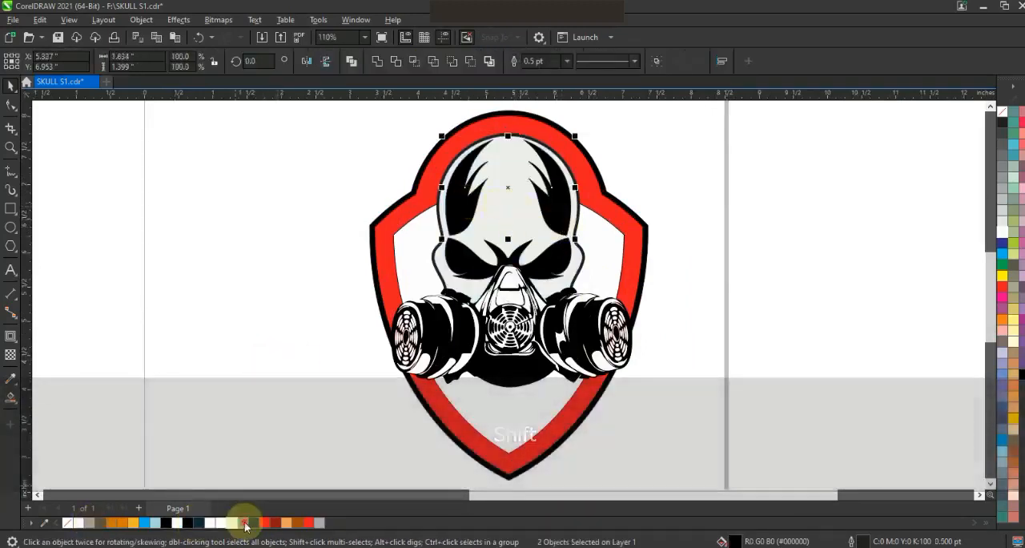
left_click(253, 523)
key("Escape")
left_click(546, 264)
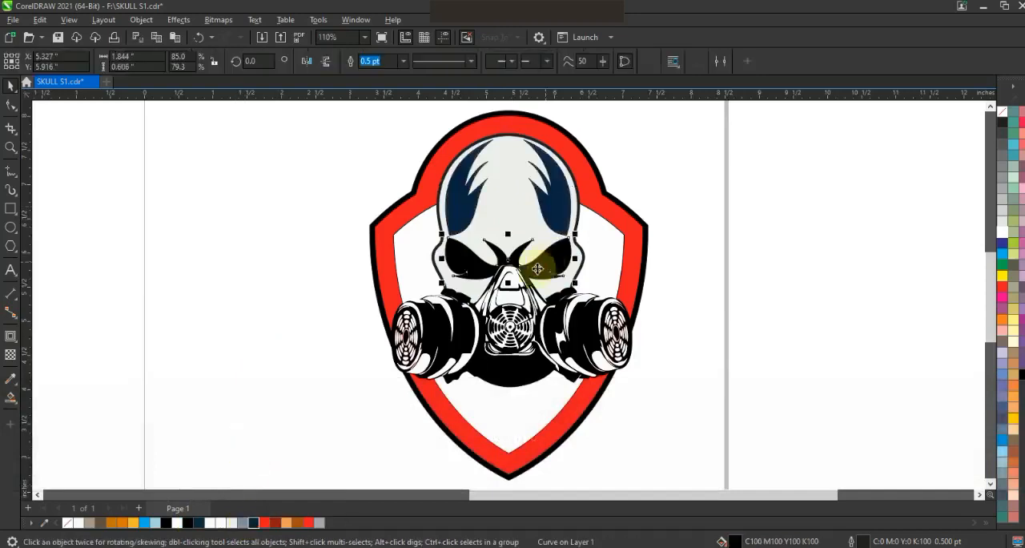
left_click(253, 523)
left_click(236, 382)
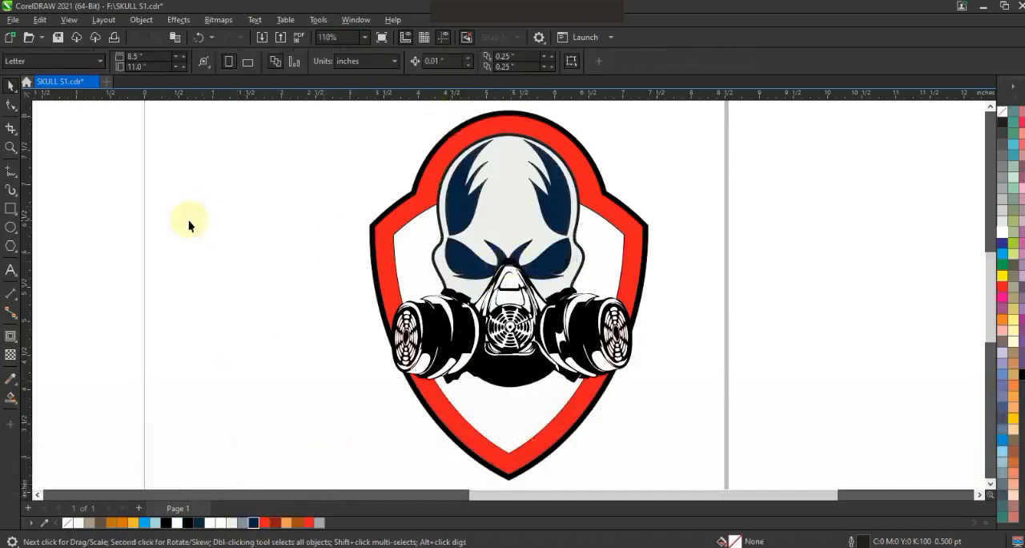
Draw a closed pupil shape inside the left eye socket and bend its lower edge into a curve.
left_click(12, 148)
left_click_drag(418, 213, 621, 308)
left_click(12, 172)
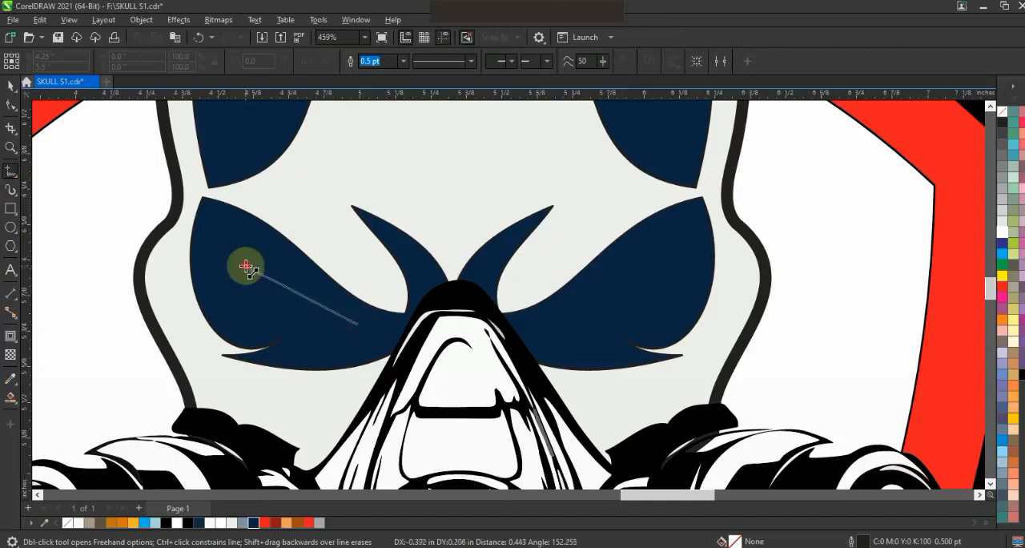
left_click(246, 267)
key("F10")
mouse_move(305, 301)
left_mouse_down()
mouse_move(288, 326)
mouse_move(314, 298)
left_mouse_up()
left_click_drag(246, 266, 245, 257)
left_click_drag(296, 343, 295, 350)
left_click_drag(320, 301, 322, 307)
left_click(304, 330)
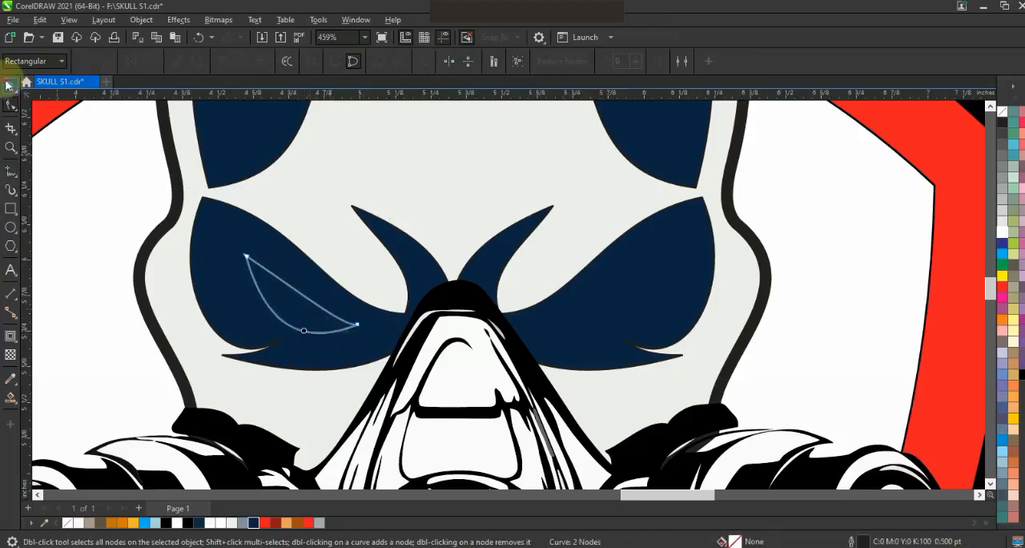
Fill the left pupil with red and mirror a copy of it into the right eye socket.
left_click(8, 85)
left_click(266, 523)
right_click(407, 323)
left_click_drag(243, 294, 593, 323)
left_click(252, 309, "shift")
left_click(300, 277, "shift")
key("F3")
key("F3")
key("F3")
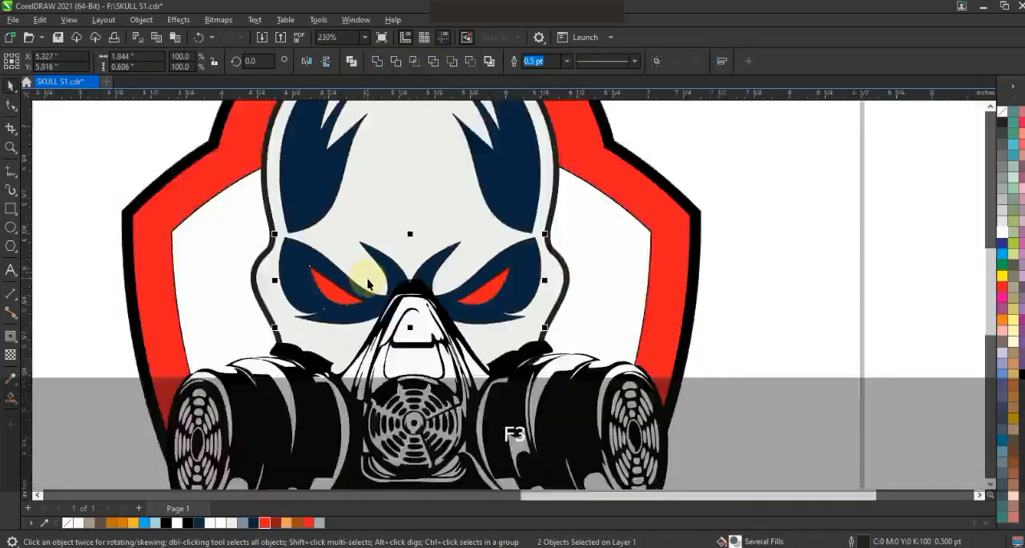
Draw a closed half shape about 0.29 by 0.88 inches left of the forehead's centre line and bend its outer edges.
left_click(629, 342)
left_click(9, 149)
left_click_drag(385, 200, 659, 394)
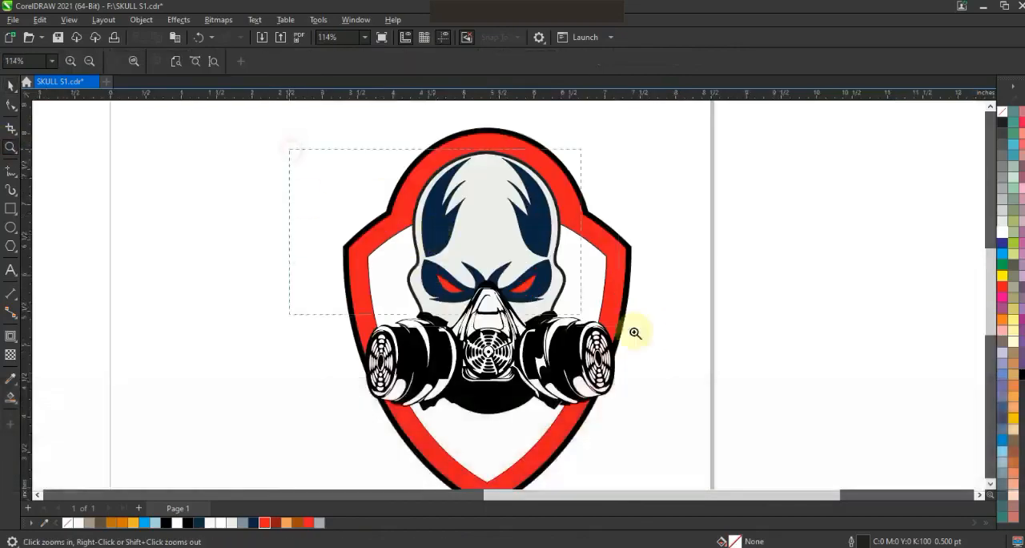
left_click(10, 171)
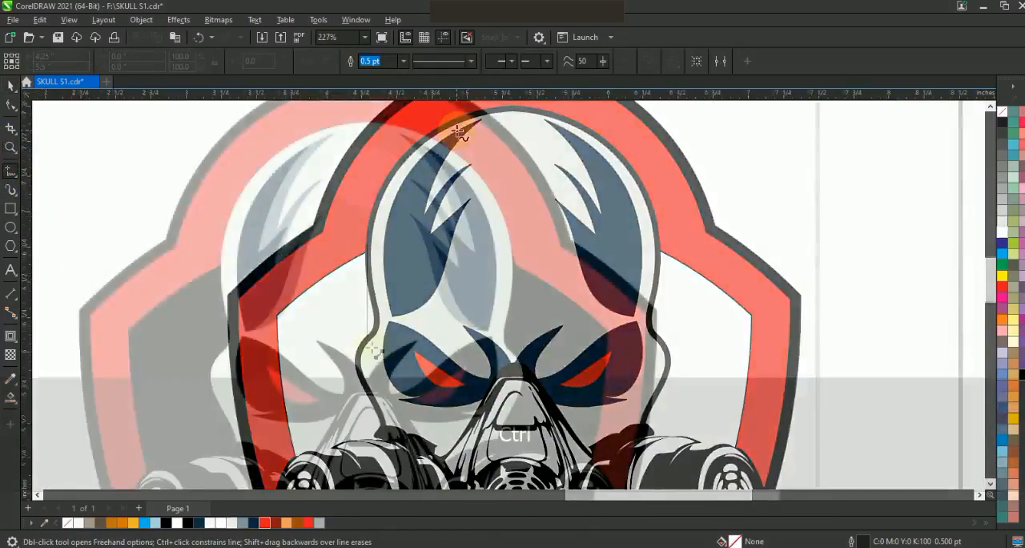
left_click(326, 230)
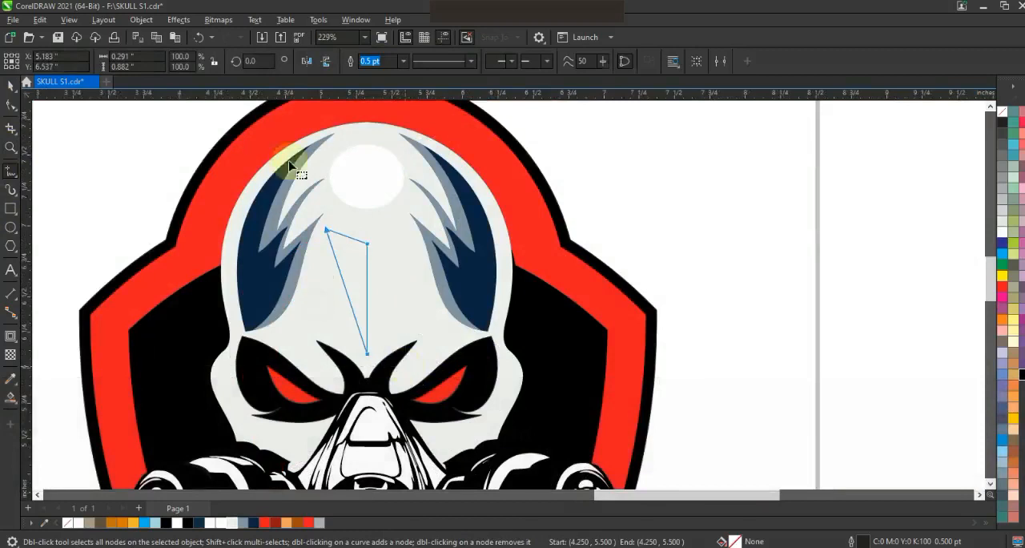
key("F10")
left_click(334, 233)
left_click_drag(347, 293, 329, 296)
left_click_drag(345, 237, 345, 247)
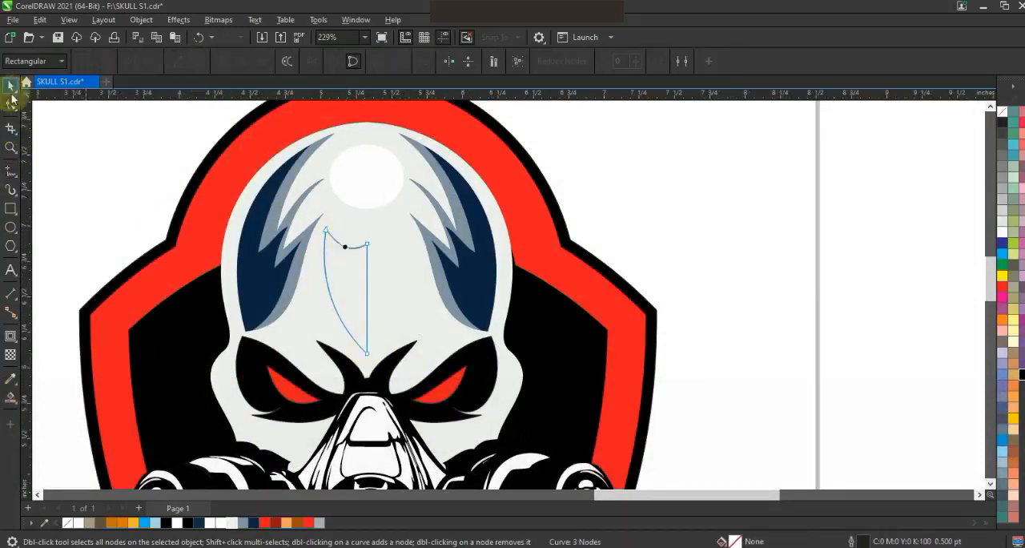
Mirror the half shape into one symmetrical forehead mark, scale it to 91.8% and fill it grey without an outline.
left_click(11, 88)
left_click_drag(323, 292, 368, 300)
left_click(380, 62)
left_click_drag(414, 225, 411, 230)
left_click(1000, 148)
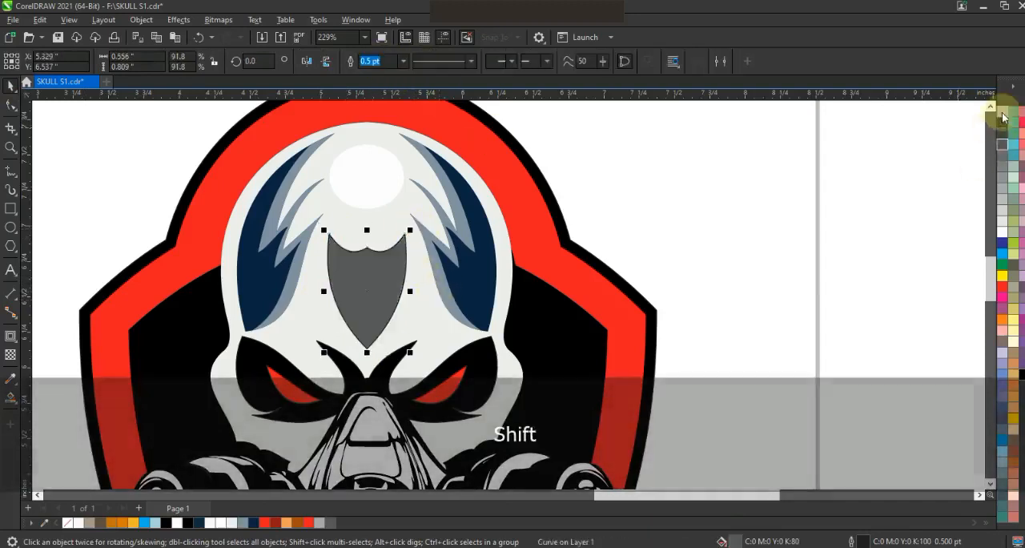
key("Escape")
scroll(699, 257, "down", 4)
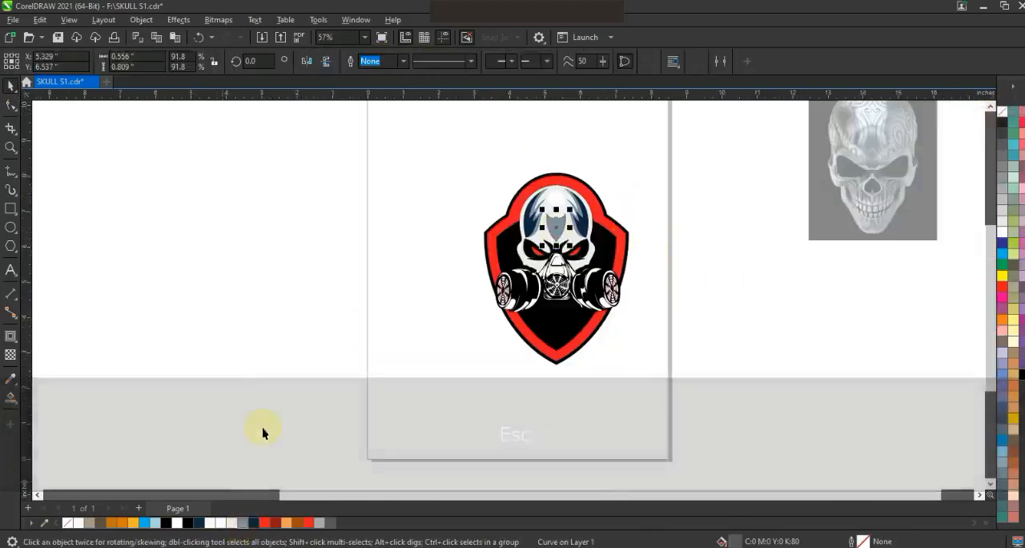
Recolour the white pieces of the gas mask's nose section with slate grey.
left_click(607, 297)
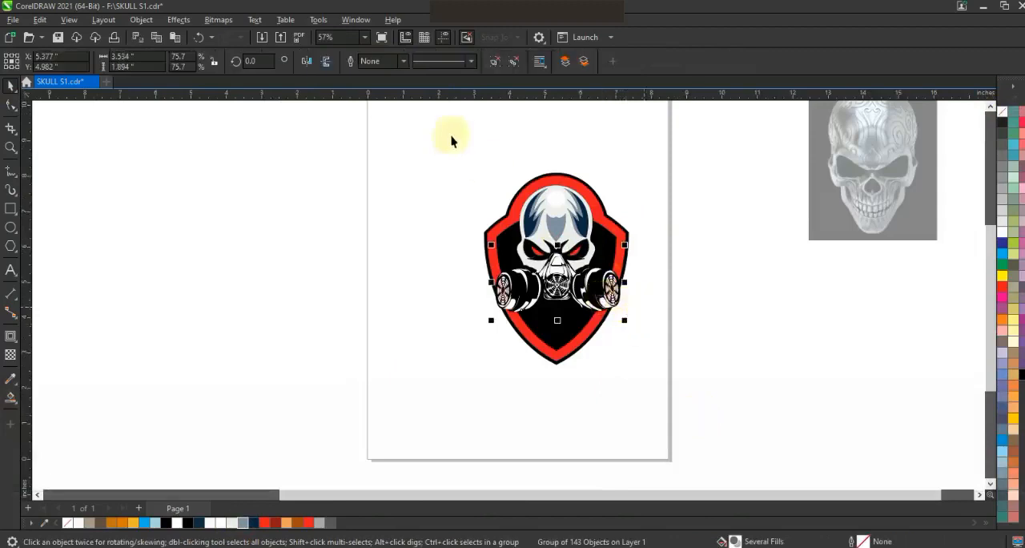
key("shift+F2")
key("F3")
left_click(485, 232, "shift")
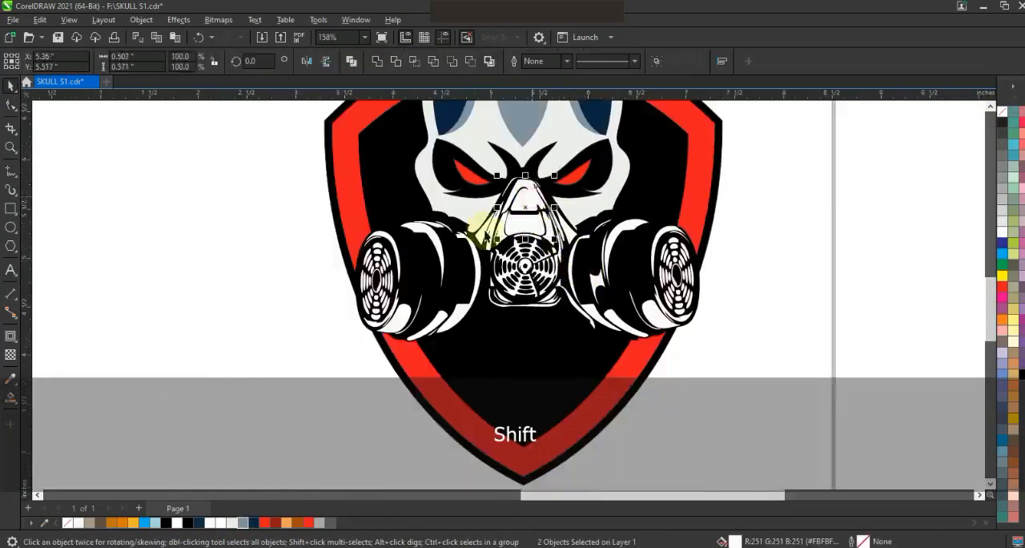
left_click(243, 523)
left_click(489, 233)
left_click(503, 234, "shift")
left_click(551, 235, "shift")
key("ctrl+r")
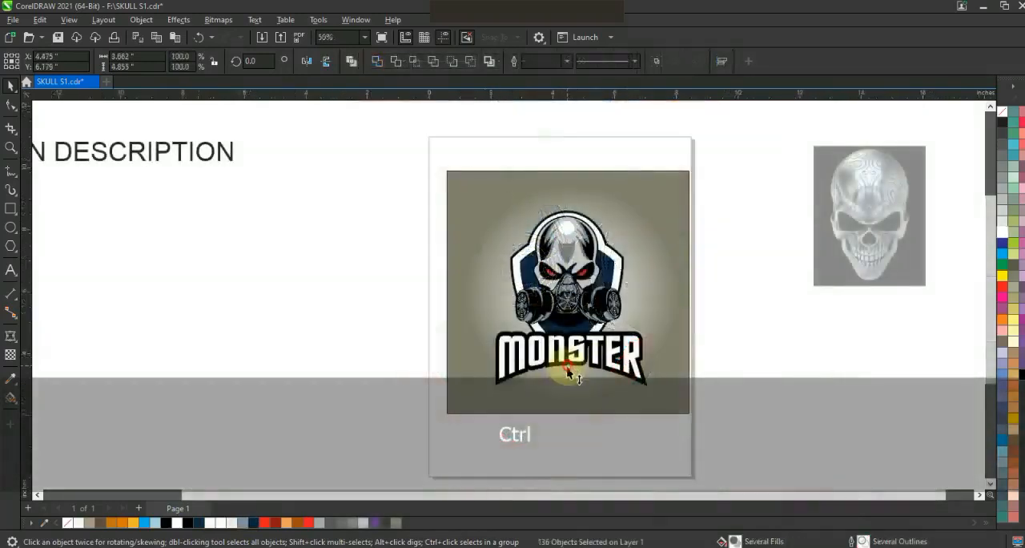
Enlarge the skull emblem to 106.1% and try a smaller size for the MONSTER lettering.
left_click_drag(568, 364, 567, 375)
left_click_drag(628, 210, 632, 202)
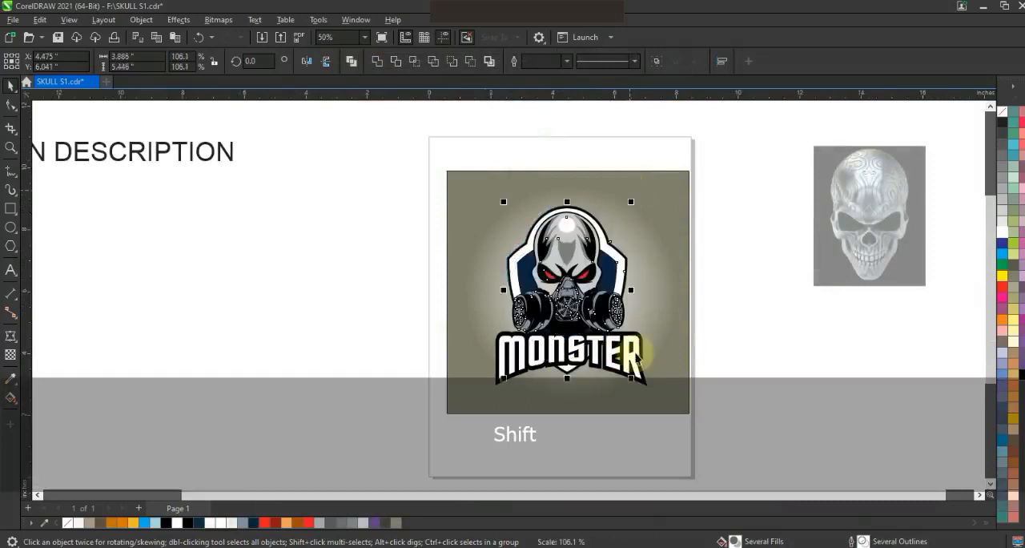
mouse_move(649, 387)
left_mouse_down()
mouse_move(630, 382)
mouse_move(636, 373)
left_mouse_up()
key("ctrl+z")
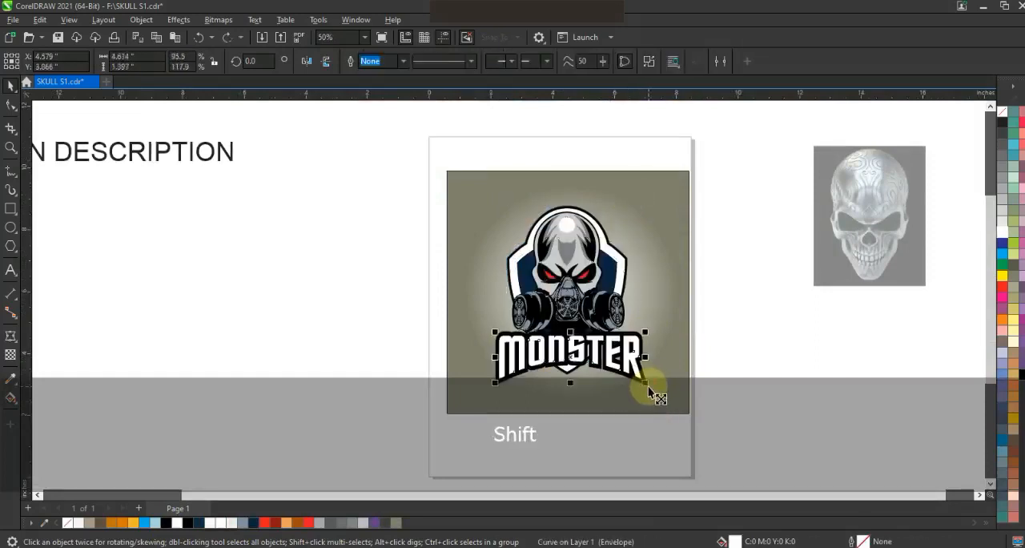
Centre the artwork on the background rectangle and shrink the MONSTER lettering with its black outline to about 4.31 by 1.25 inches.
left_click(649, 391, "shift")
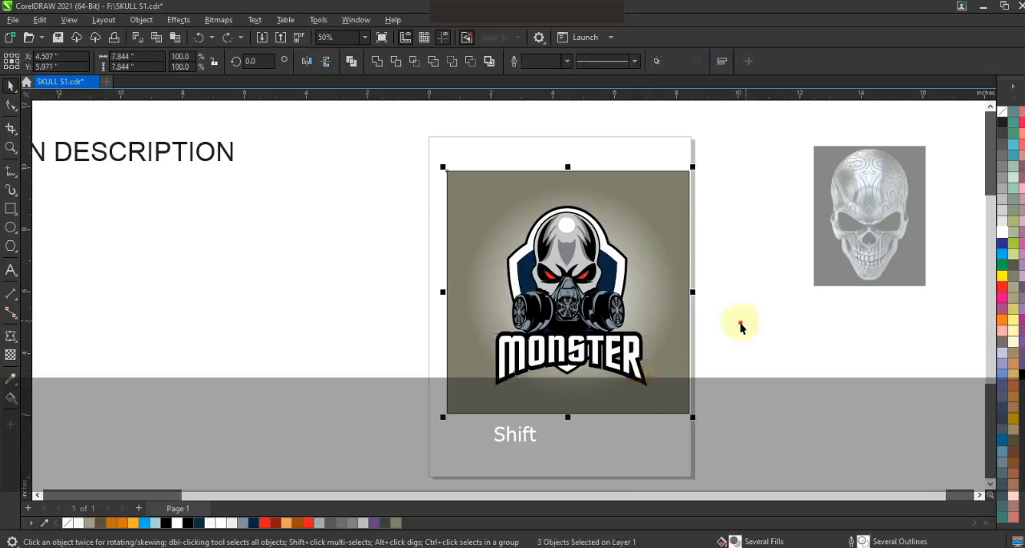
left_click_drag(415, 407, 415, 407)
left_click(648, 389, "shift")
left_click(734, 375)
left_click_drag(632, 361, 580, 374)
left_click(630, 359, "shift")
key("c")
key("e")
left_click_drag(652, 392, 639, 350)
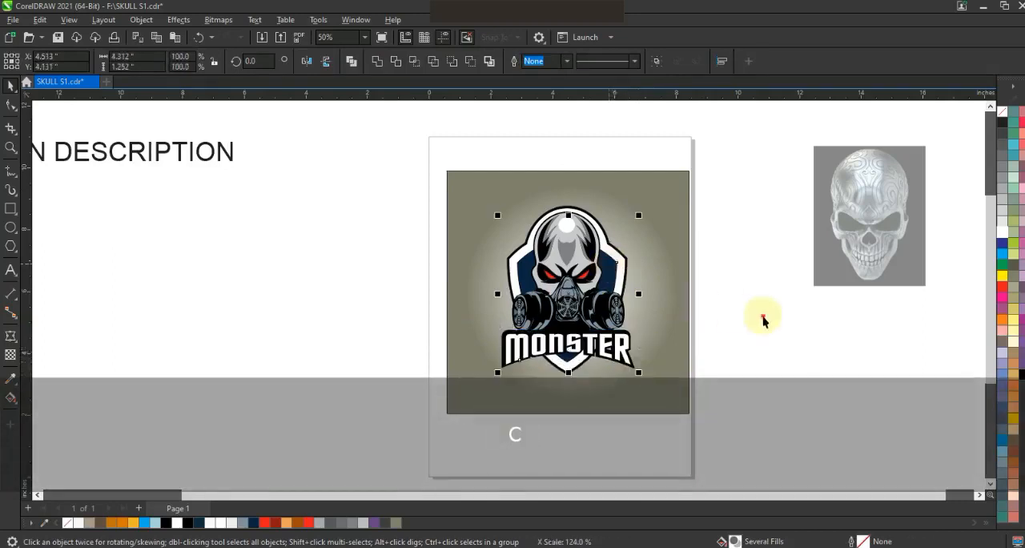
Stretch the white MONSTER letters vertically to 105.3% inside their black outline.
left_click(630, 354)
key("shift+F2")
key("Escape")
left_click_drag(509, 326, 508, 318)
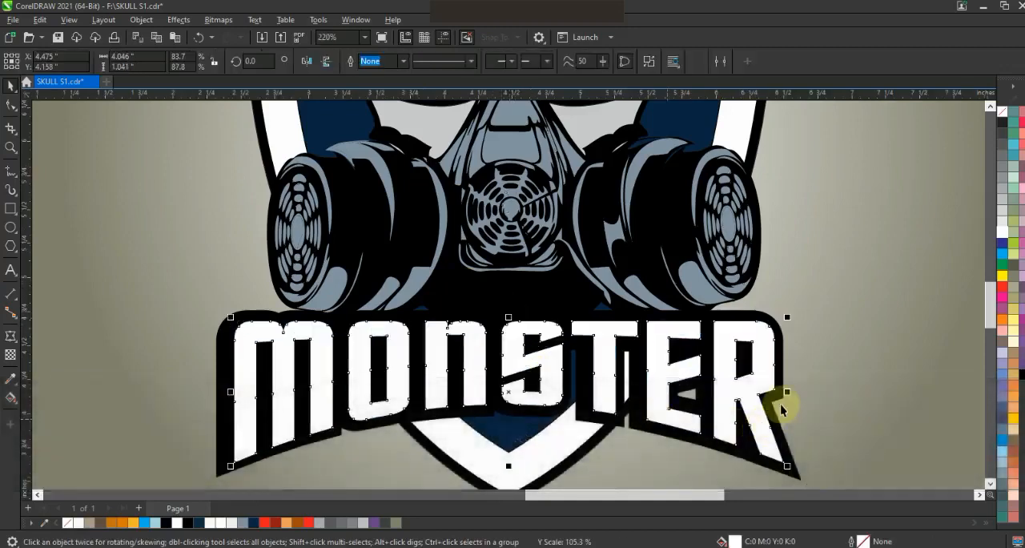
key("shift")
left_click(738, 350, "shift")
key("F3")
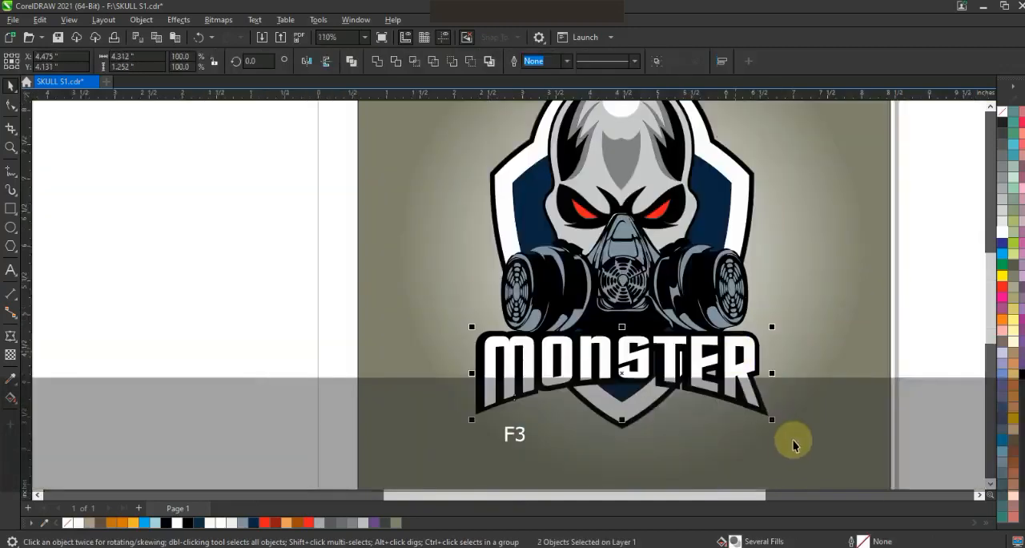
Apply a vertical linear fountain fill to the MONSTER letters, running from grey at the bottom to white at the top.
key("Escape")
left_click(742, 367)
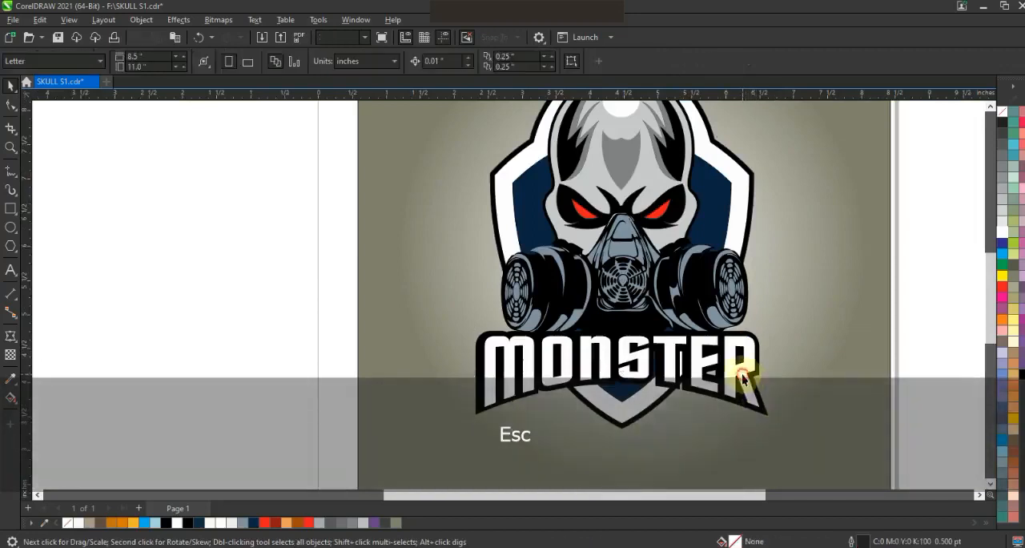
key("g")
left_click_drag(647, 392, 647, 336)
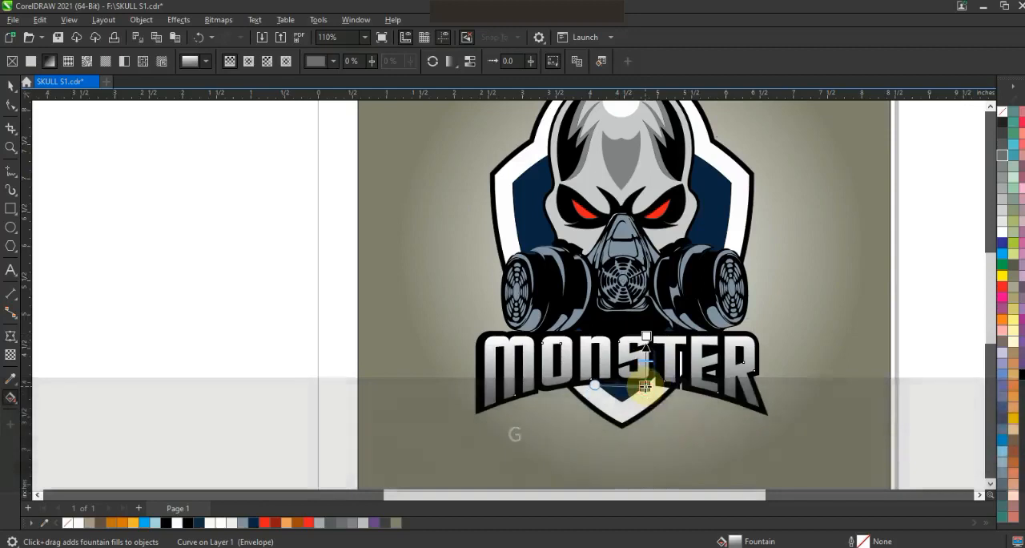
left_click(42, 145)
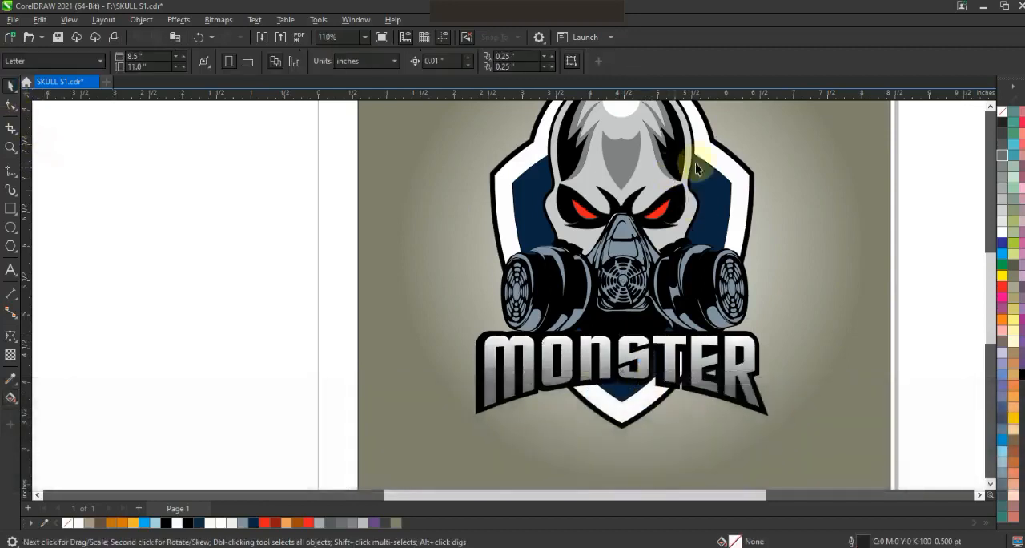
Enlarge the radial fountain fill of the background square and set its outer colour to slate grey.
key("F3")
key("Escape")
left_click(724, 360)
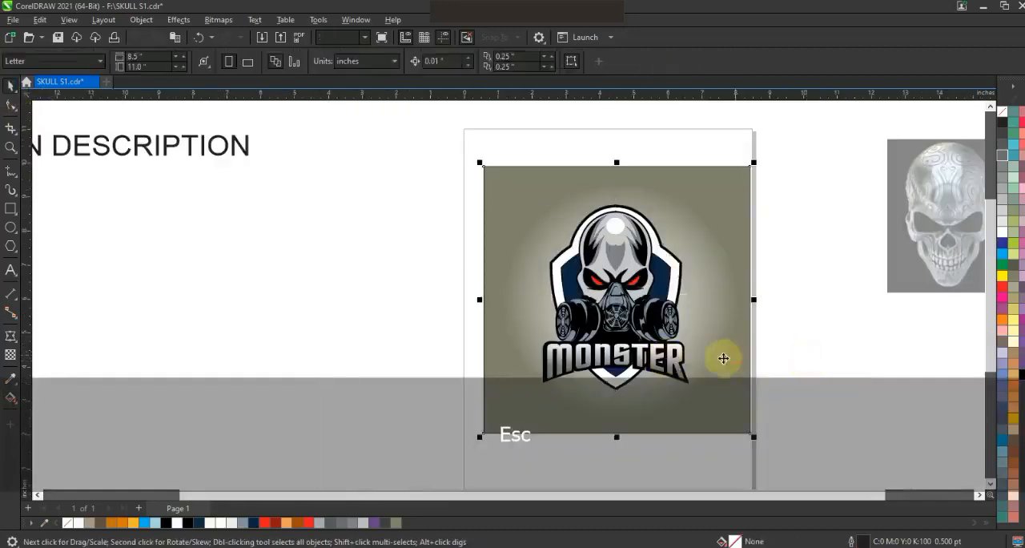
key("g")
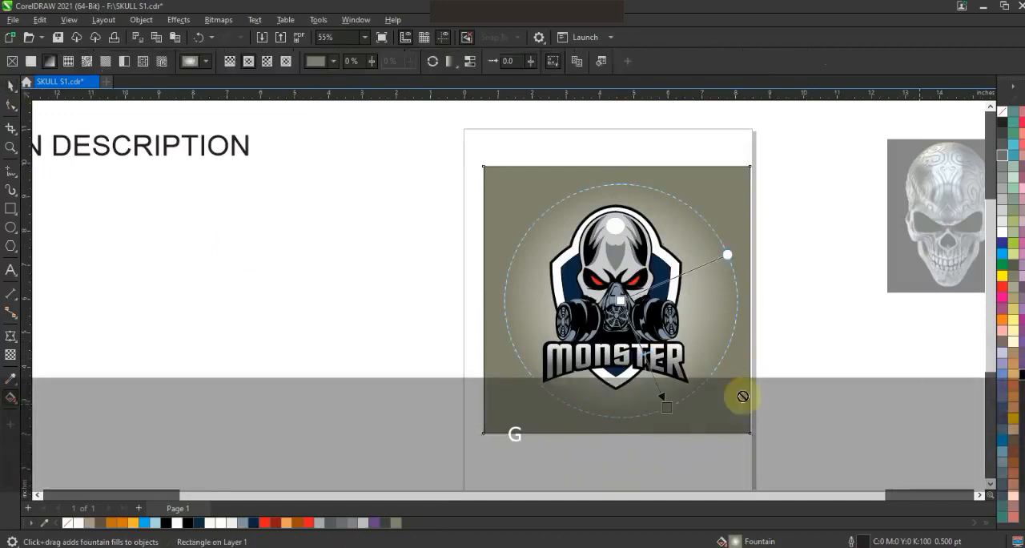
left_click_drag(667, 407, 694, 431)
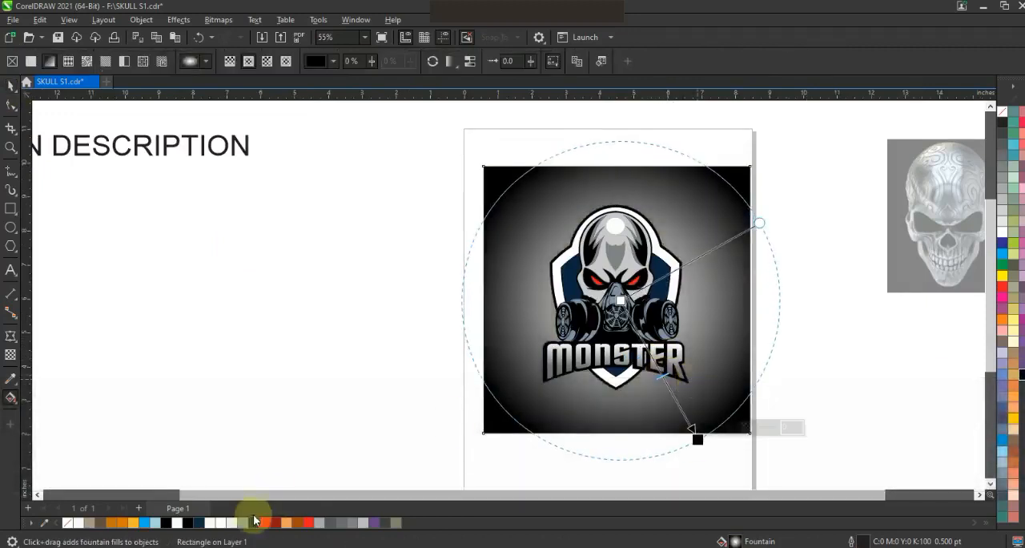
left_click_drag(253, 523, 696, 439)
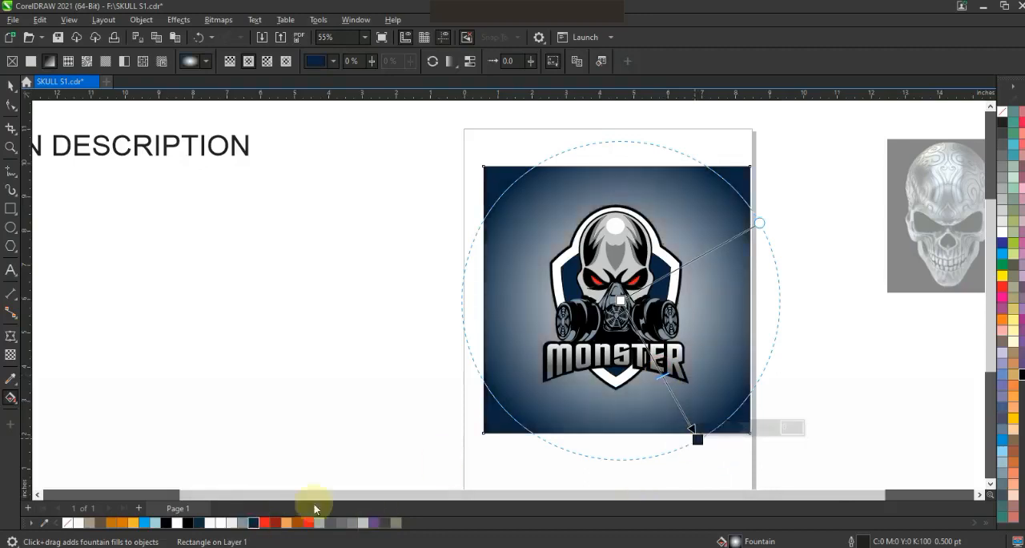
left_click_drag(243, 523, 695, 439)
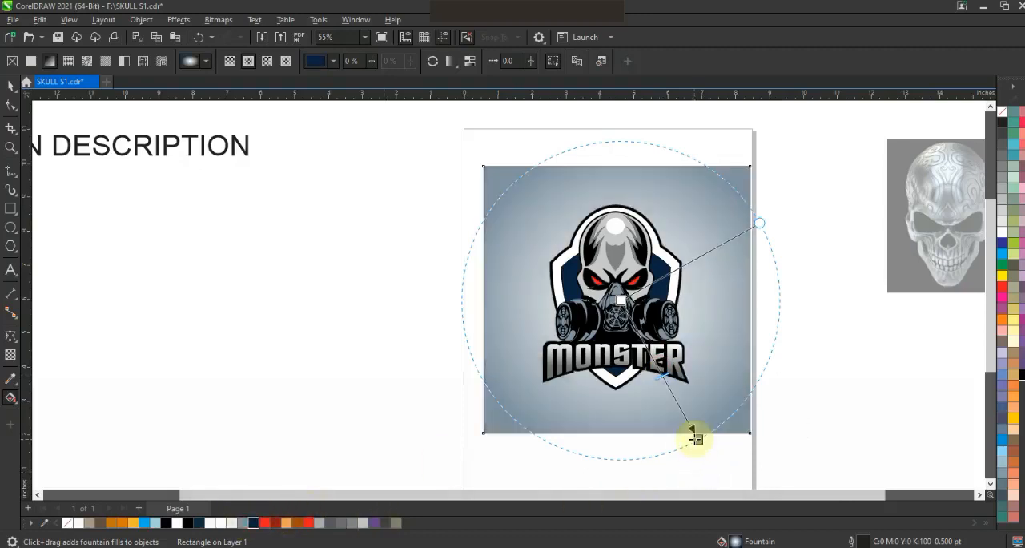
left_click(692, 437)
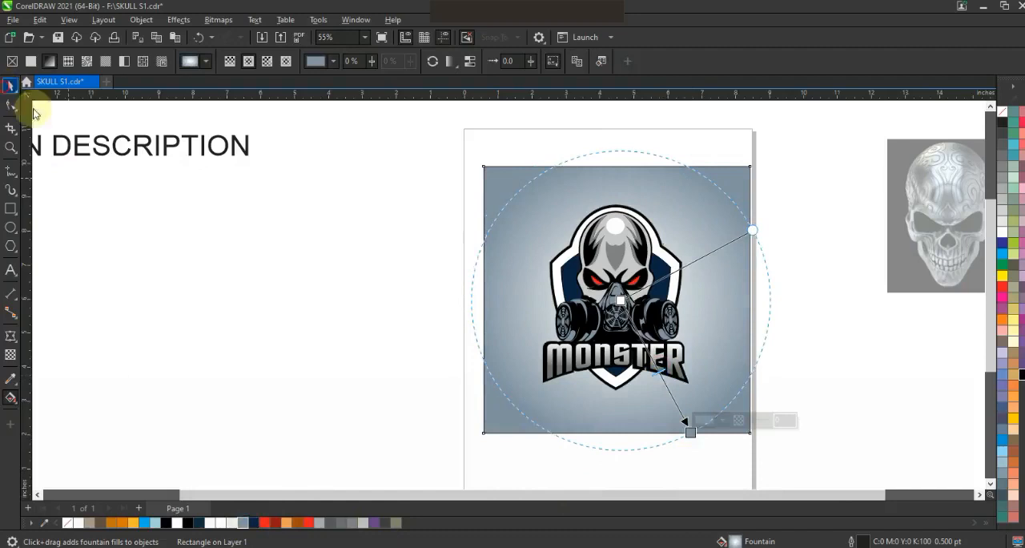
Widen the background symmetrically to 140.1% and remove its outline.
left_click_drag(755, 300, 808, 300)
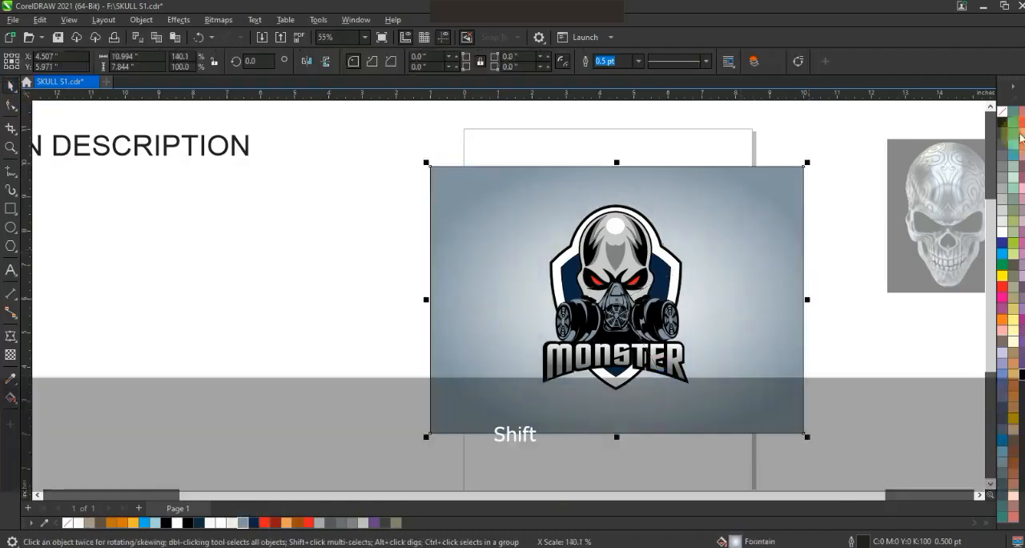
right_click(1002, 115)
left_click(984, 121)
left_click(794, 160)
left_click(701, 335)
left_click(746, 316)
key("shift+F2")
key("Escape")
left_click_drag(755, 221, 306, 453)
left_click_drag(611, 157, 616, 158)
key("ctrl+z")
Select the whole artwork and examine the finished emblem in full-screen preview.
left_click(795, 168)
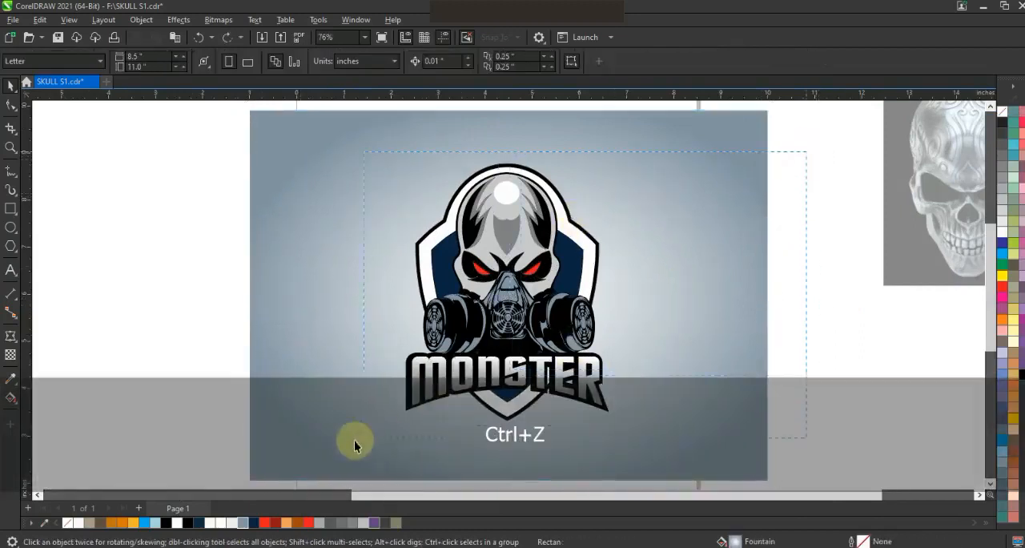
left_click_drag(354, 441, 355, 441)
key("F3")
left_click_drag(563, 401, 568, 415)
key("shift+F2")
key("F9")
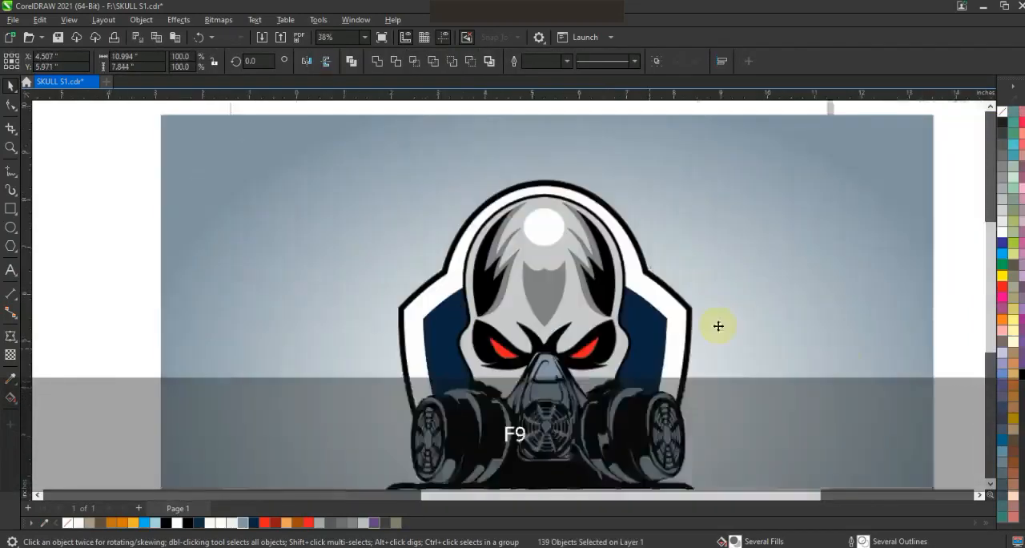